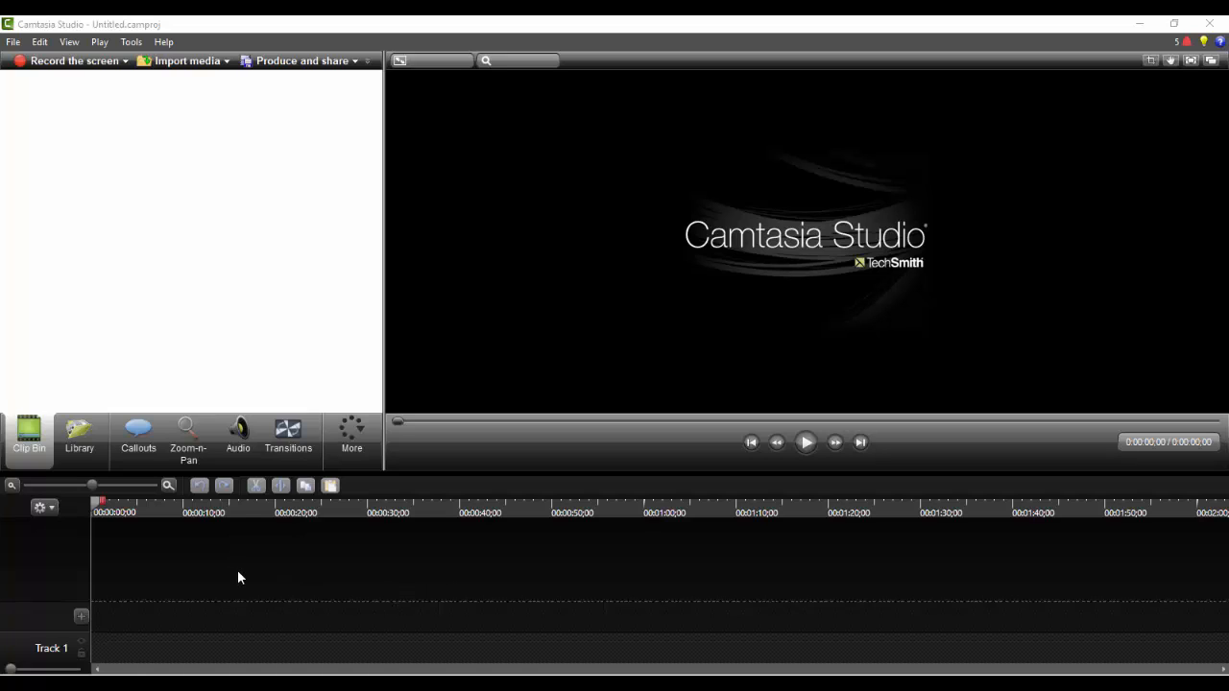
# - Add the Intro track from the library's Music - Piano Lounge folder to the timeline at the playhead
pyautogui.click(79, 432)
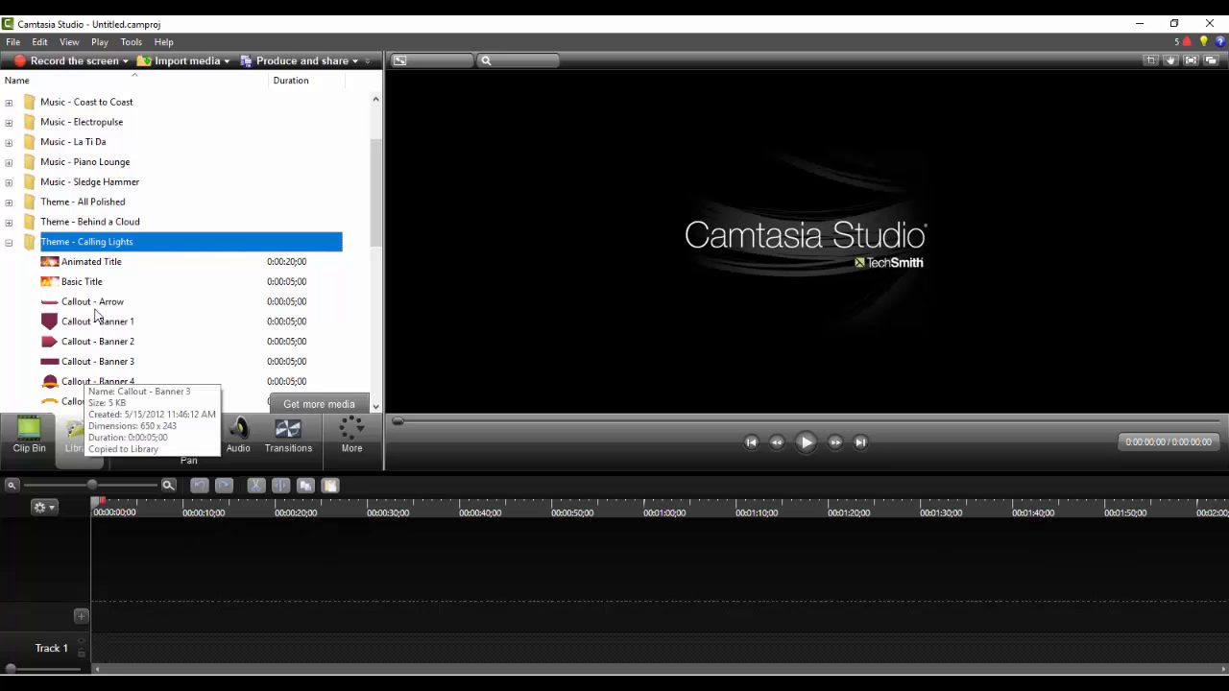
pyautogui.click(12, 103)
pyautogui.click(9, 161)
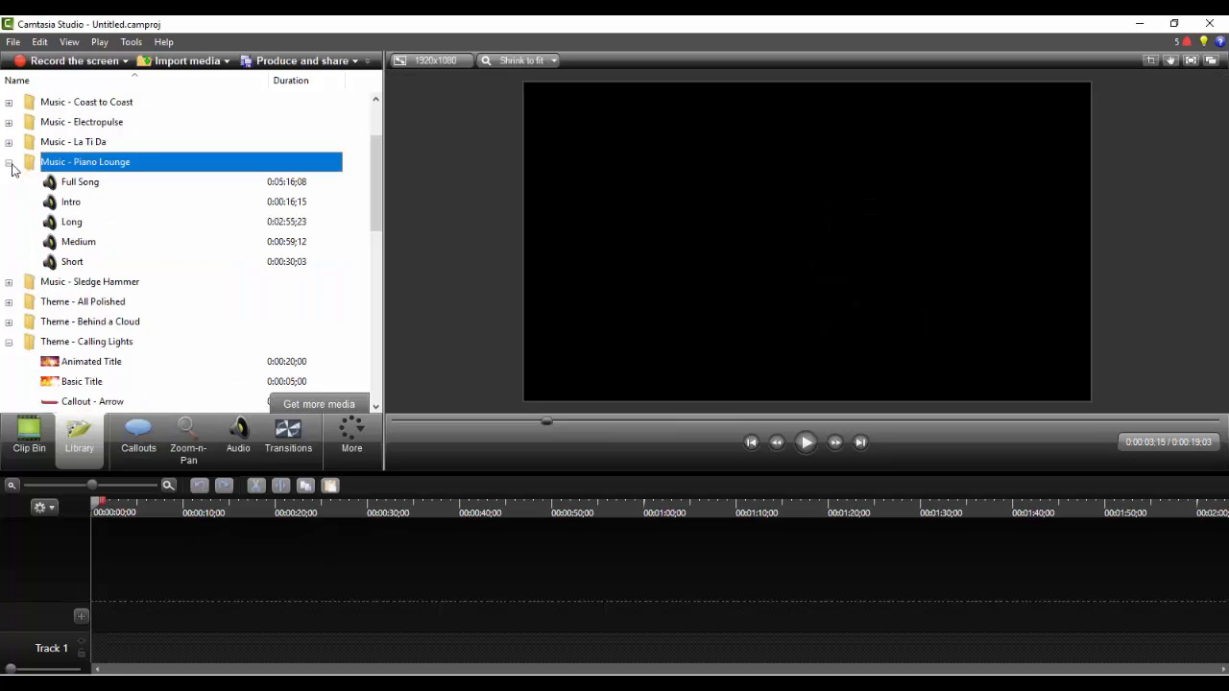
pyautogui.click(73, 205)
pyautogui.rightClick(73, 206)
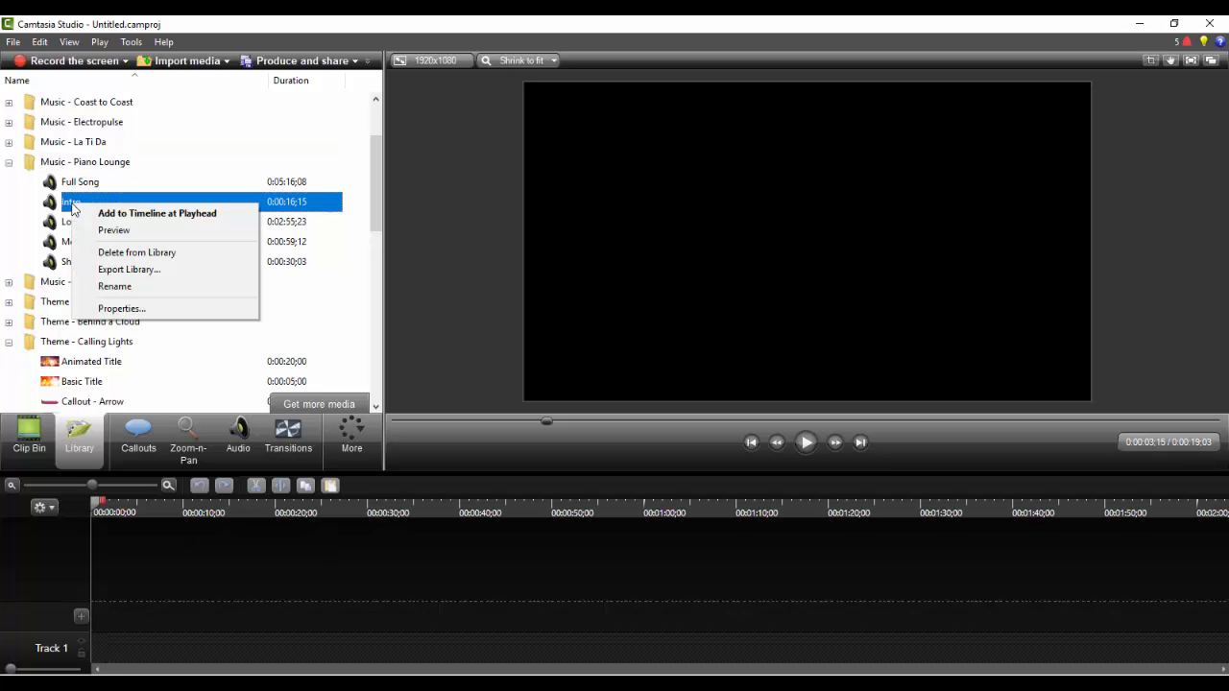
pyautogui.click(189, 214)
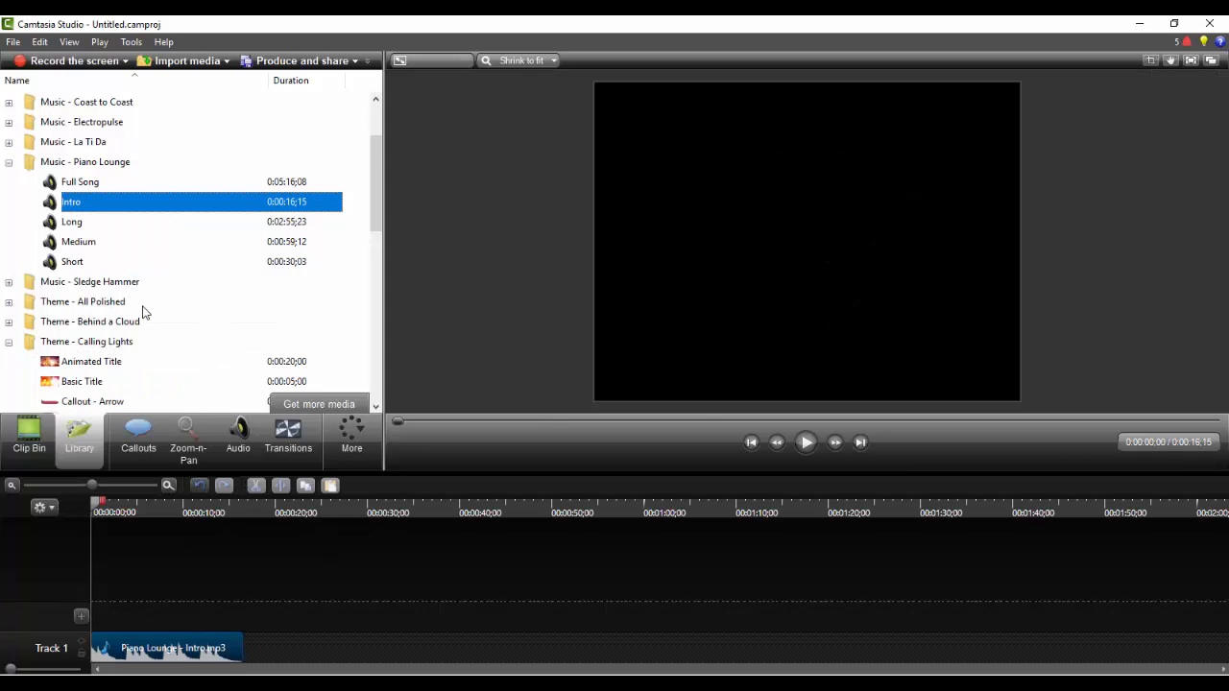
# - Add the Animated Title from the Theme - Calling Lights folder to the timeline at the playhead
pyautogui.scroll(-1, 144, 312)
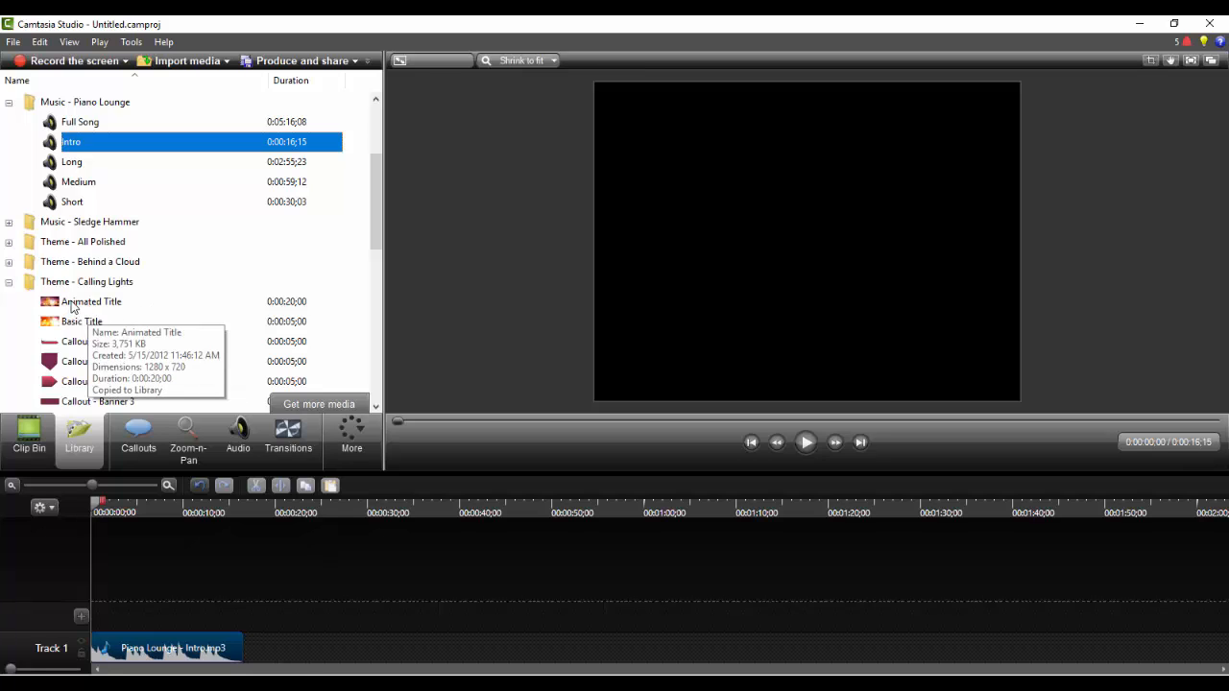
pyautogui.rightClick(72, 308)
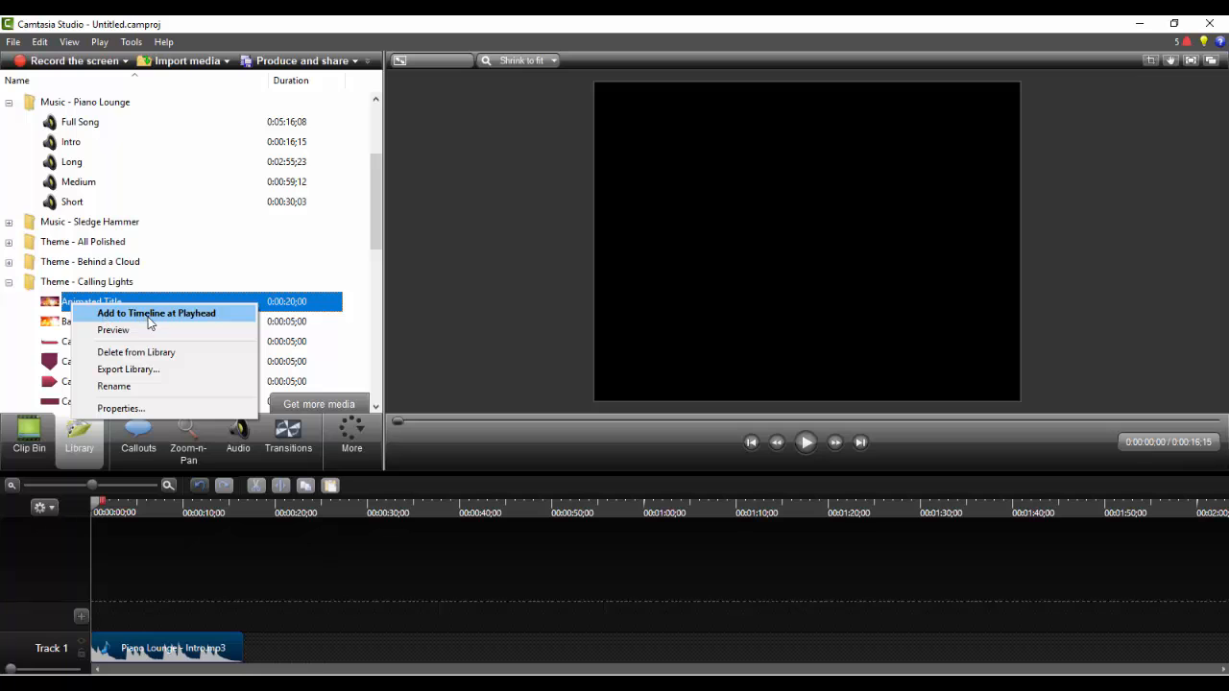
pyautogui.click(149, 317)
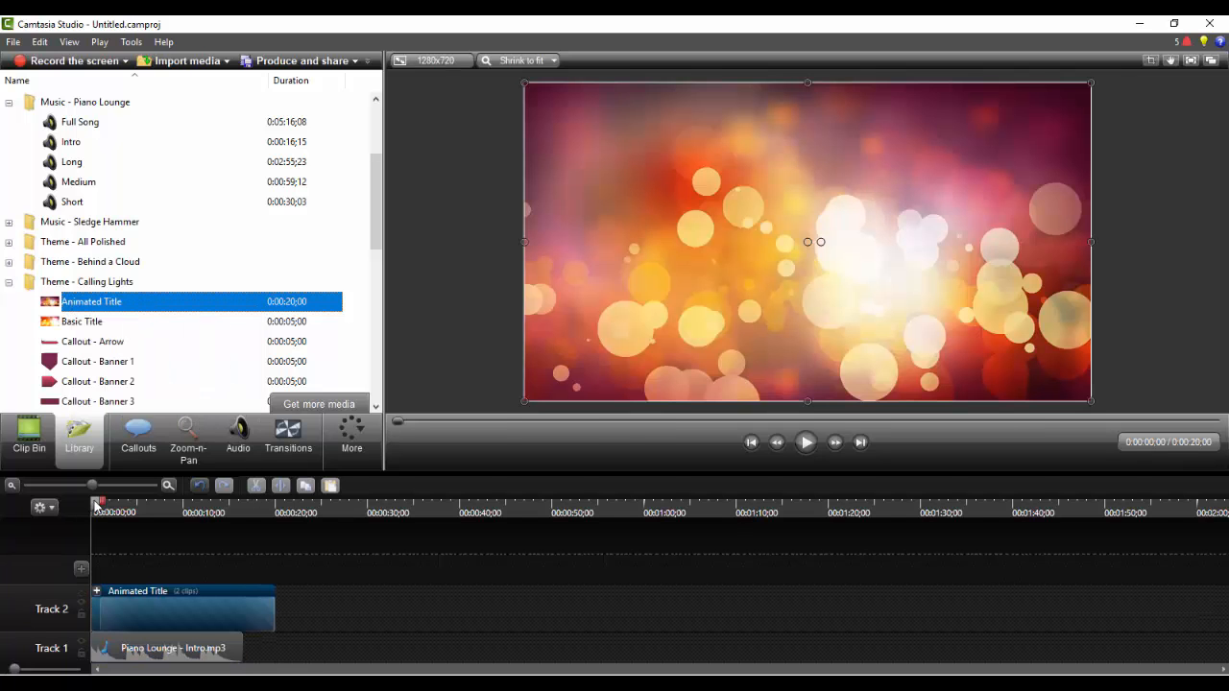
# - Trim the Animated Title and the Piano Lounge intro music so both end at 0:00:03;17
pyautogui.click(128, 511)
pyautogui.moveTo(133, 506)
pyautogui.mouseDown()
pyautogui.moveTo(165, 504)
pyautogui.moveTo(139, 507)
pyautogui.mouseUp()
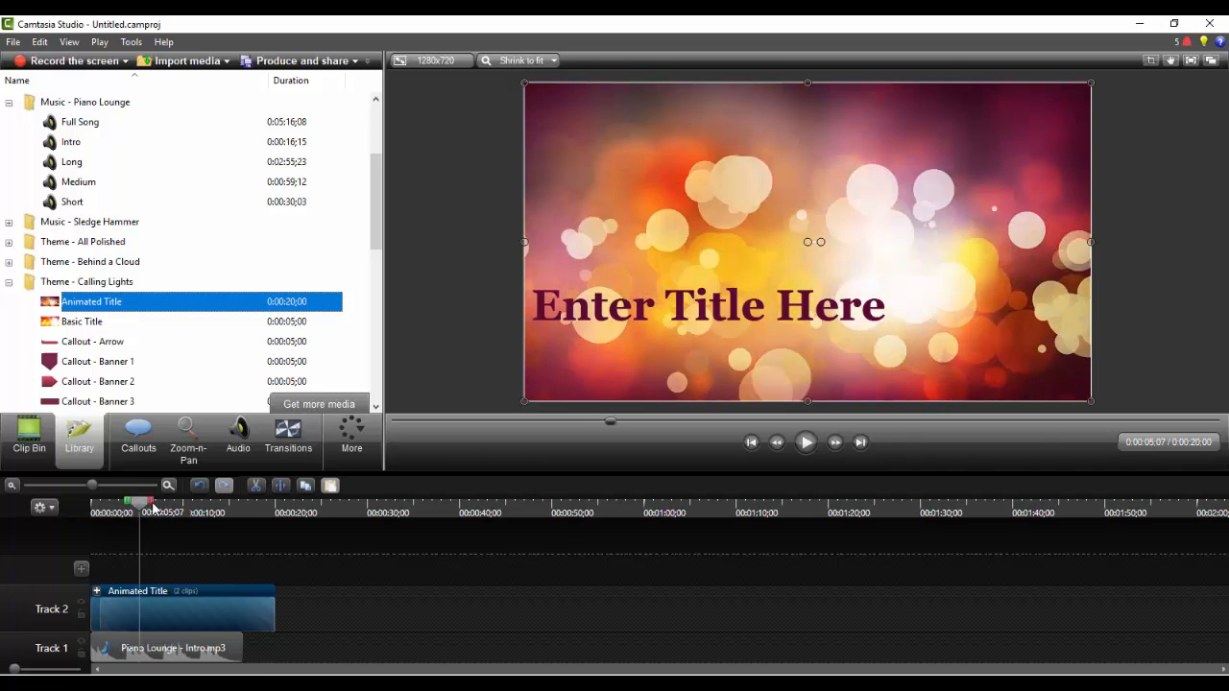
pyautogui.moveTo(141, 510); pyautogui.dragTo(94, 509)
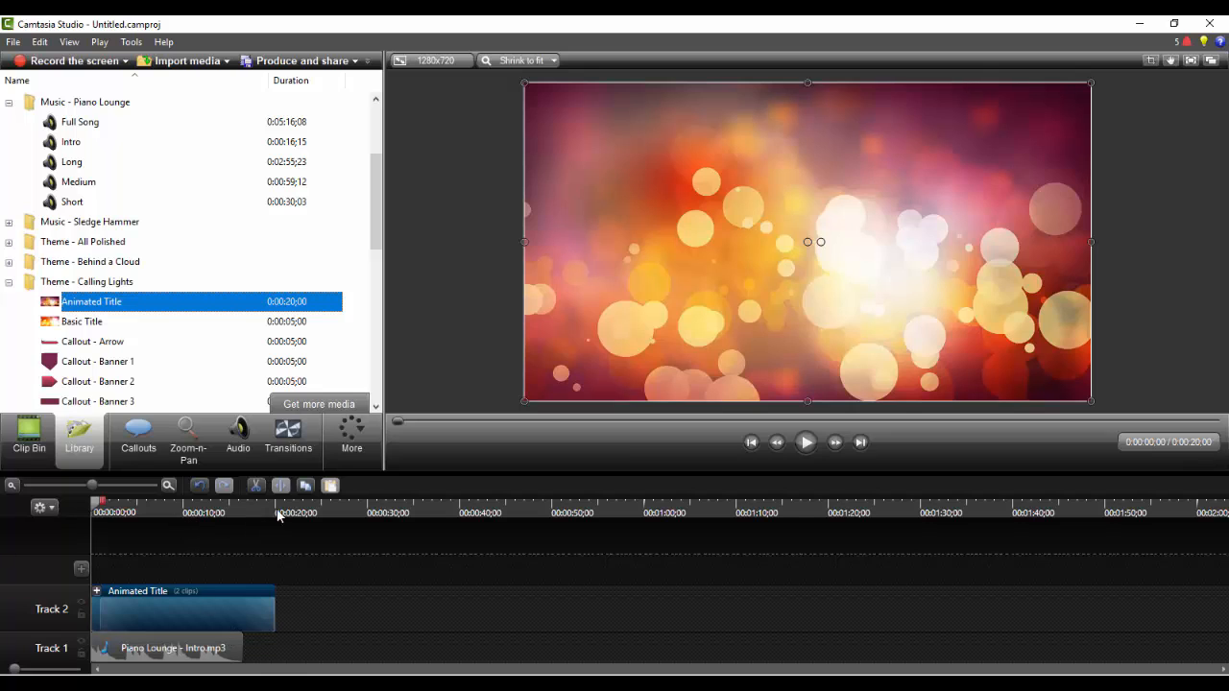
pyautogui.moveTo(153, 511); pyautogui.dragTo(123, 518)
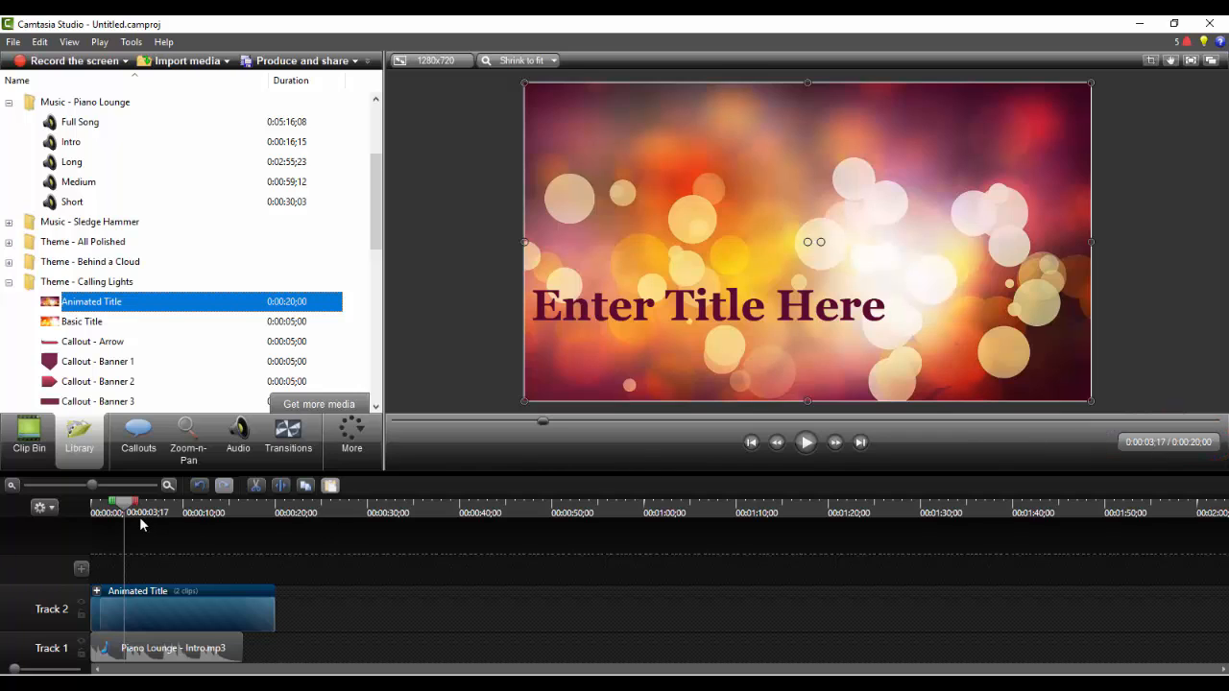
pyautogui.moveTo(275, 608); pyautogui.dragTo(124, 621)
pyautogui.moveTo(242, 652); pyautogui.dragTo(121, 655)
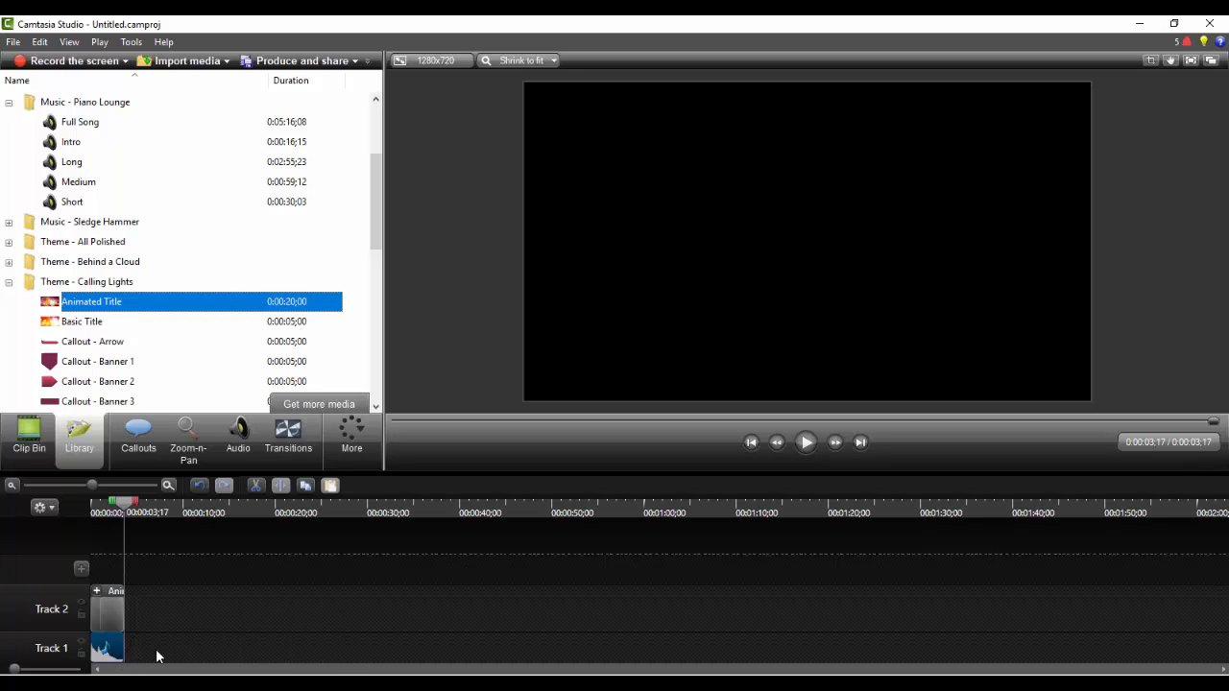
# - Add a fade-in and a fade-out to the Piano Lounge music clip, shortening both fades toward the clip's ends
pyautogui.click(238, 444)
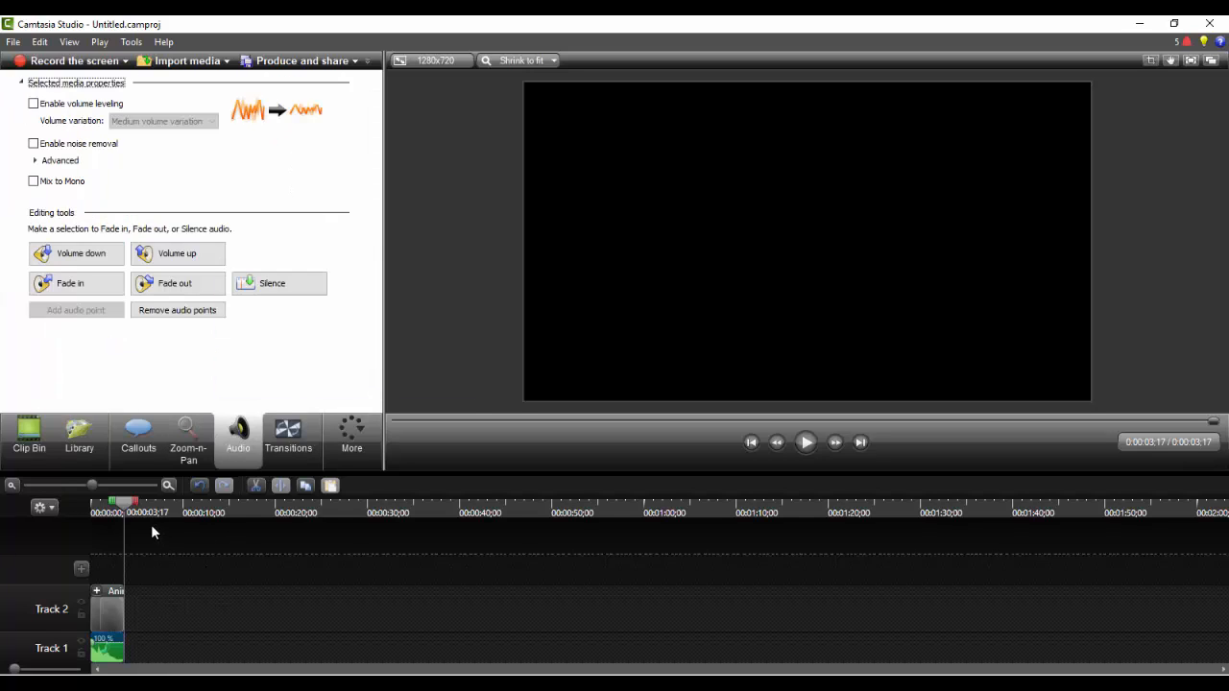
pyautogui.moveTo(92, 485); pyautogui.dragTo(122, 484)
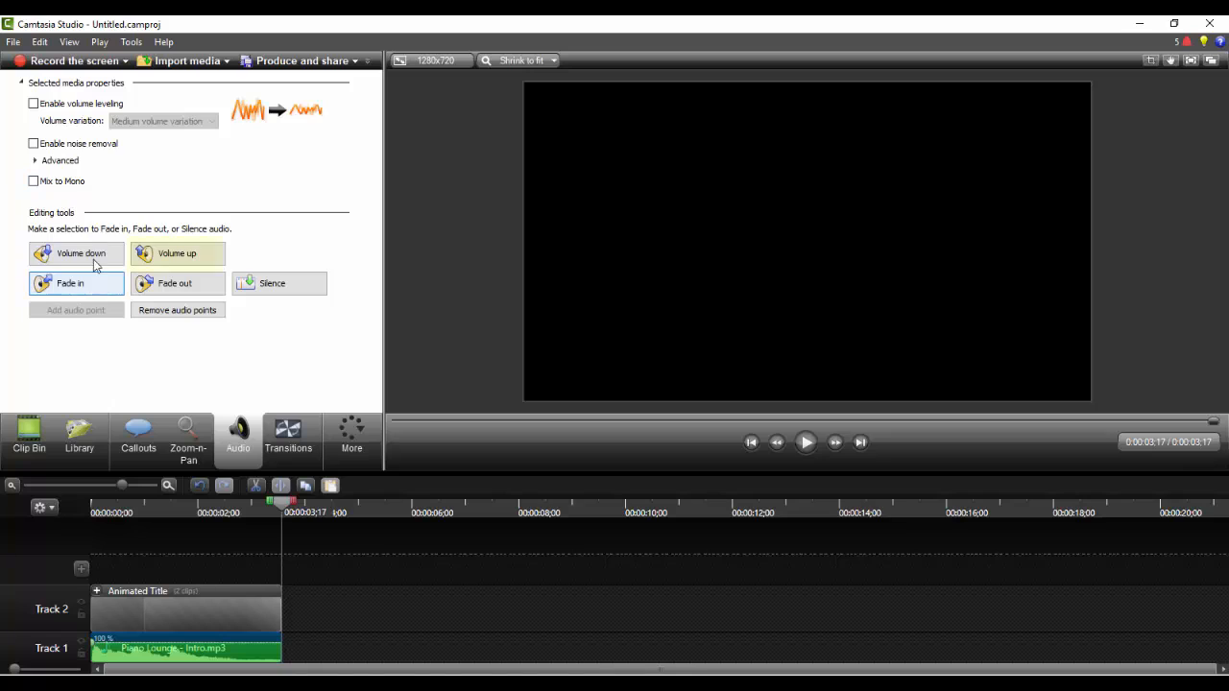
pyautogui.click(174, 255)
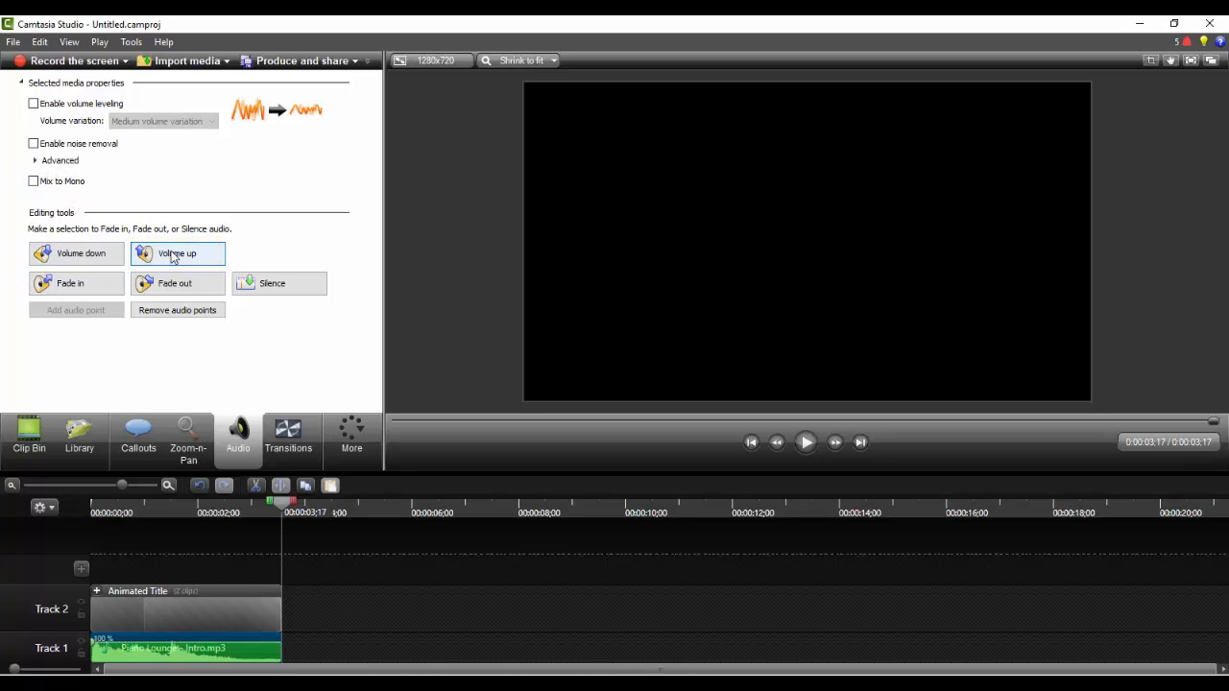
pyautogui.click(95, 288)
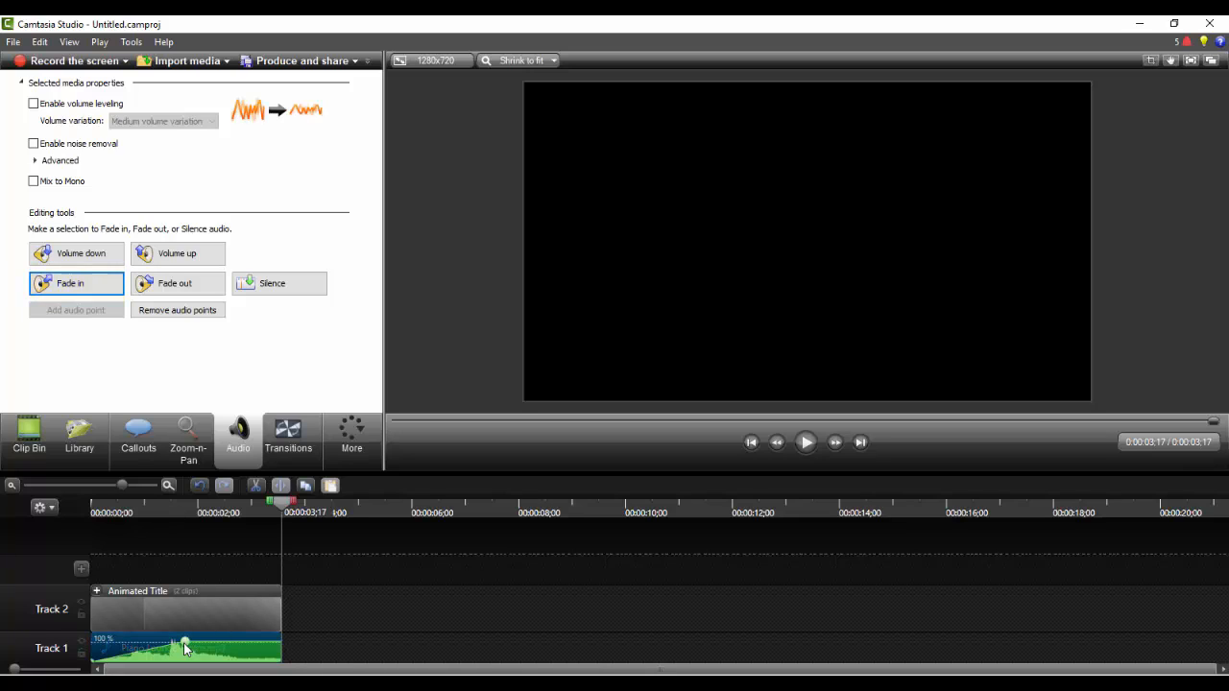
pyautogui.moveTo(186, 641); pyautogui.dragTo(151, 642)
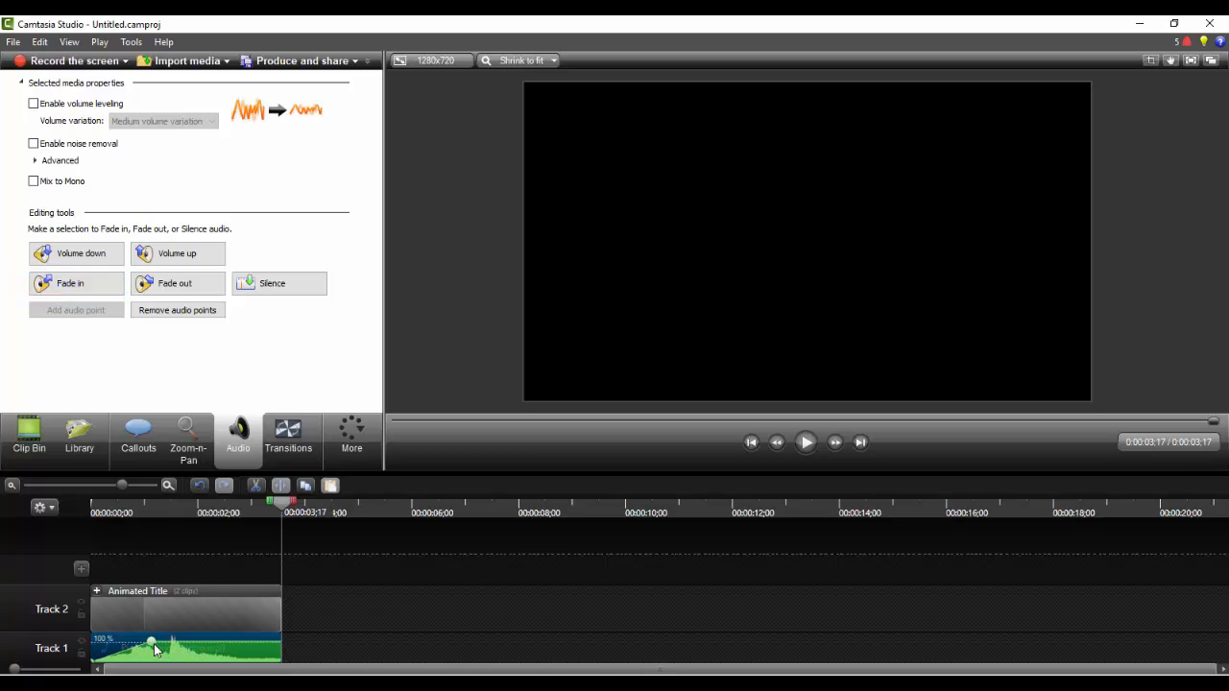
pyautogui.click(159, 284)
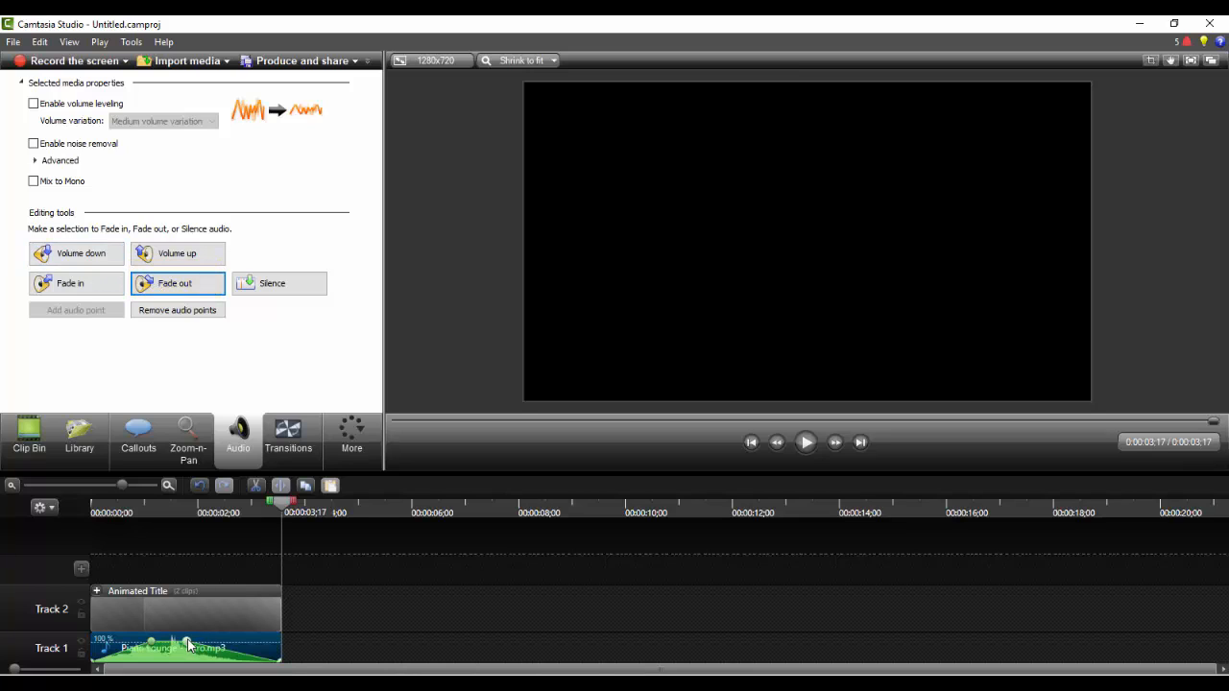
pyautogui.moveTo(189, 641); pyautogui.dragTo(212, 645)
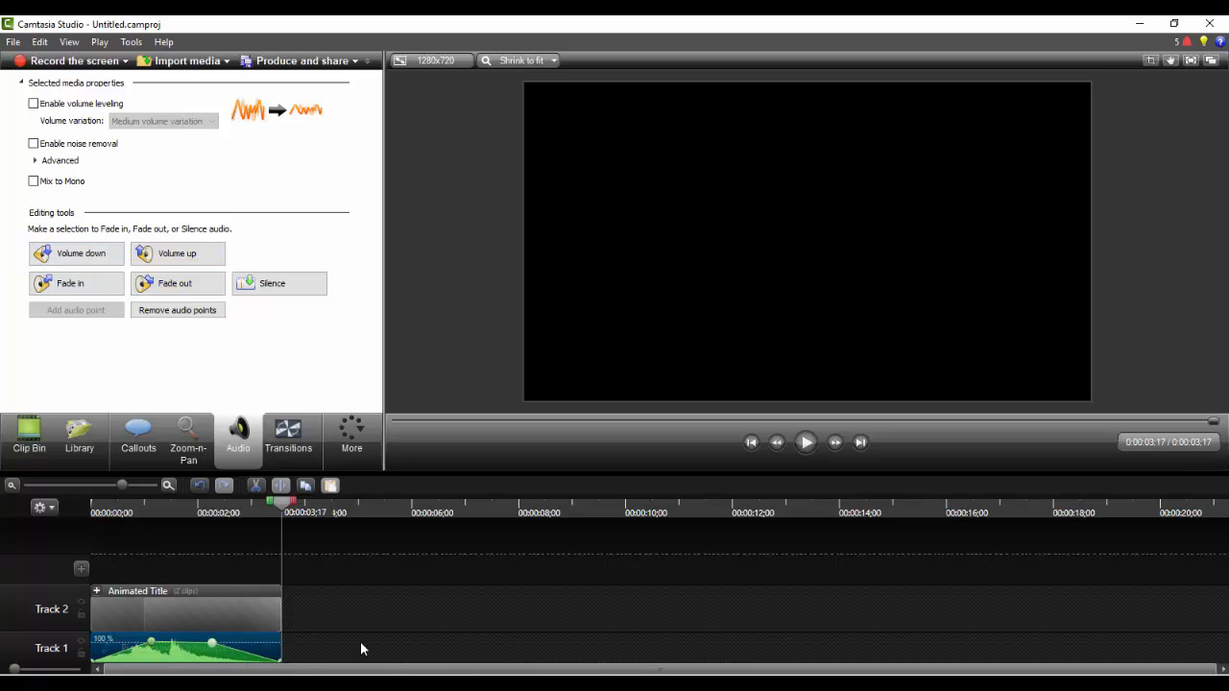
# - Expand the Animated Title group and change its callout text to "Sample Title Here", previewing it at 0:00:02;09
pyautogui.click(97, 591)
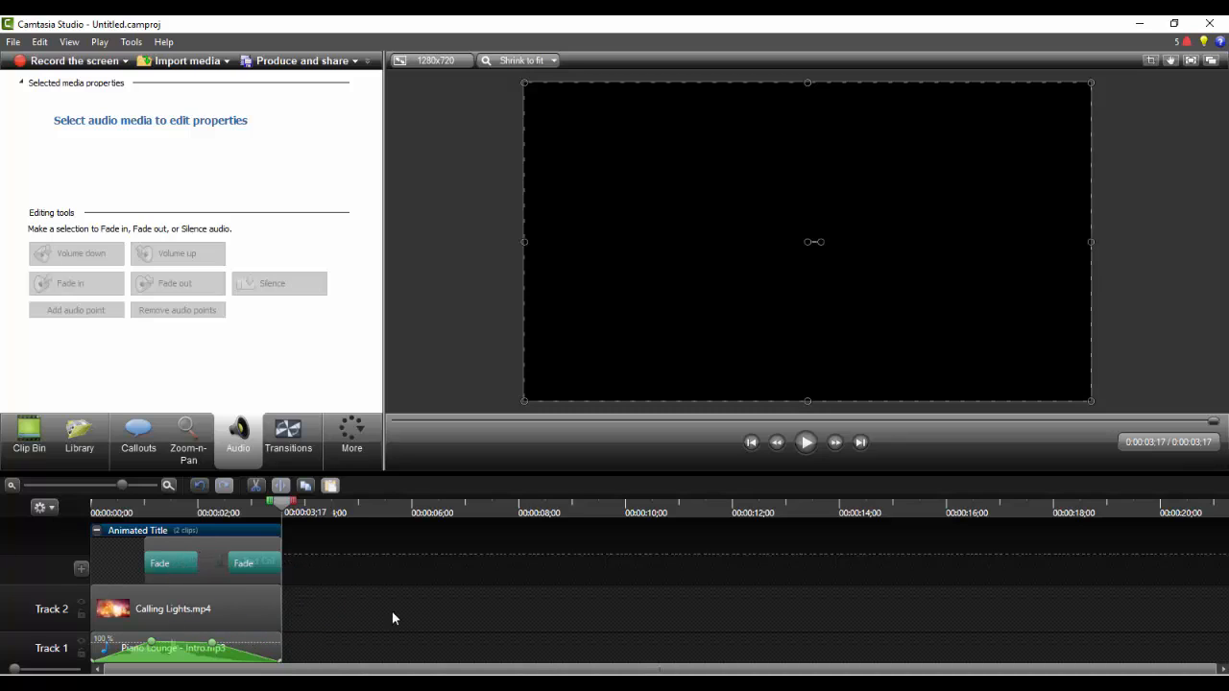
pyautogui.click(208, 553)
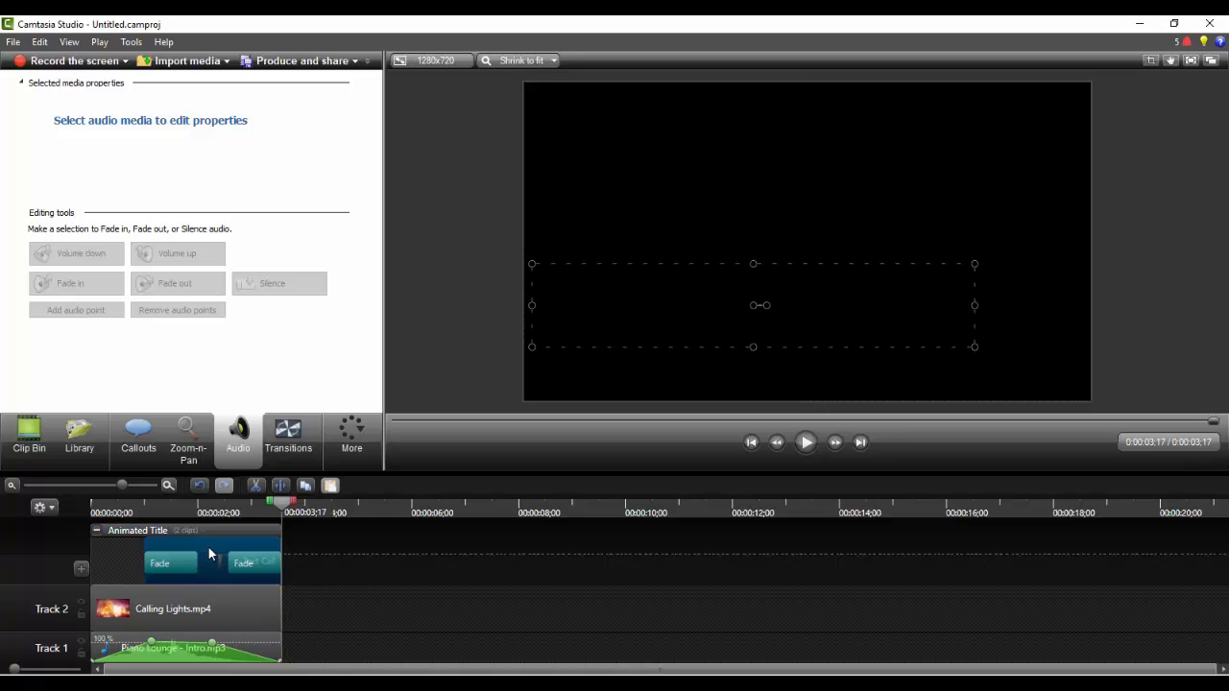
pyautogui.click(142, 441)
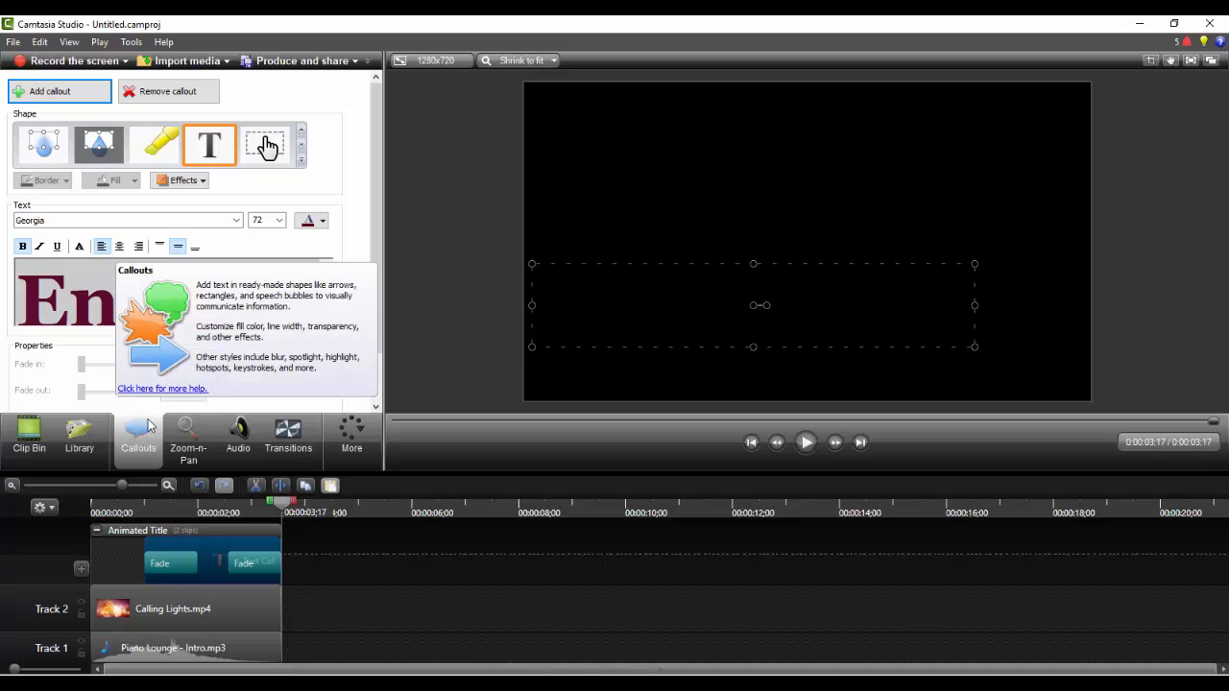
pyautogui.doubleClick(50, 307)
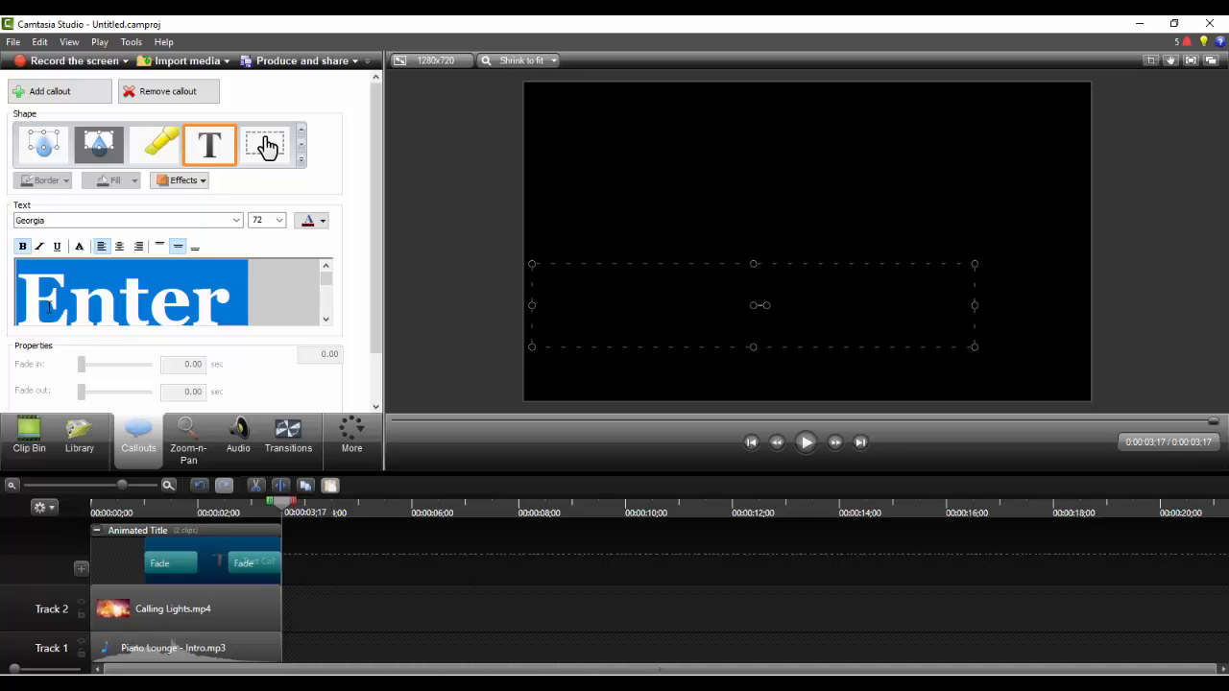
pyautogui.click(213, 535)
pyautogui.click(214, 513)
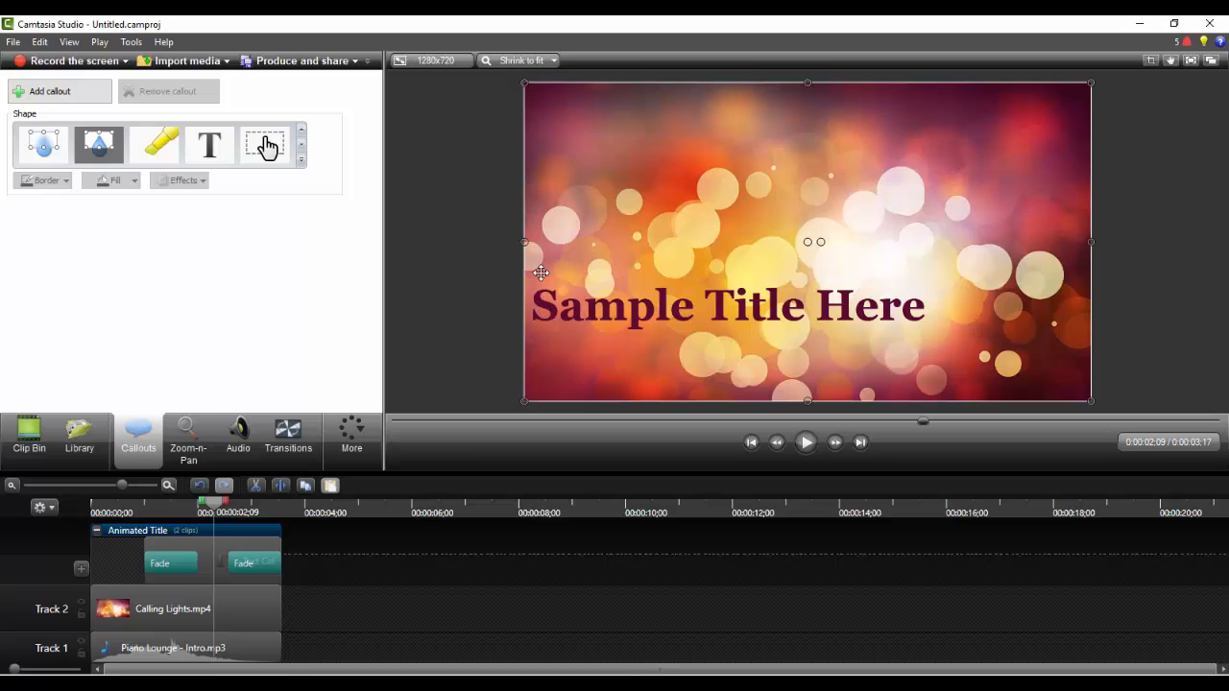
# - Change the color of the entire "Sample Title Here" callout text to dark blue
pyautogui.click(215, 558)
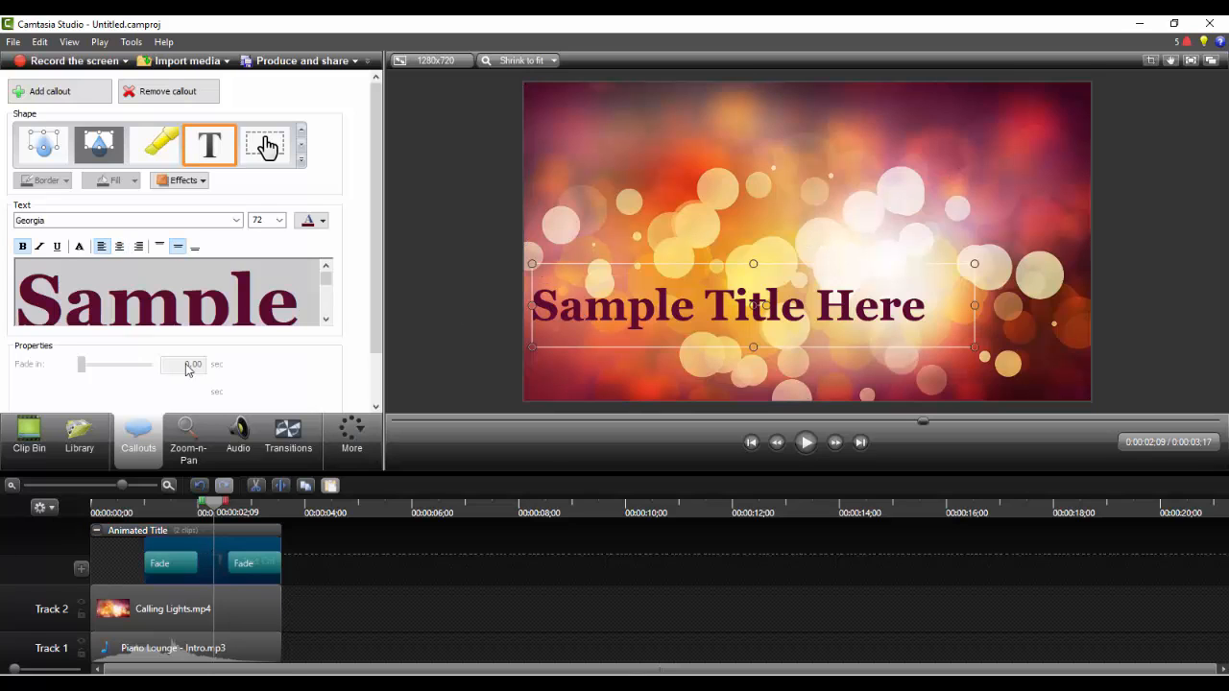
pyautogui.tripleClick(177, 298)
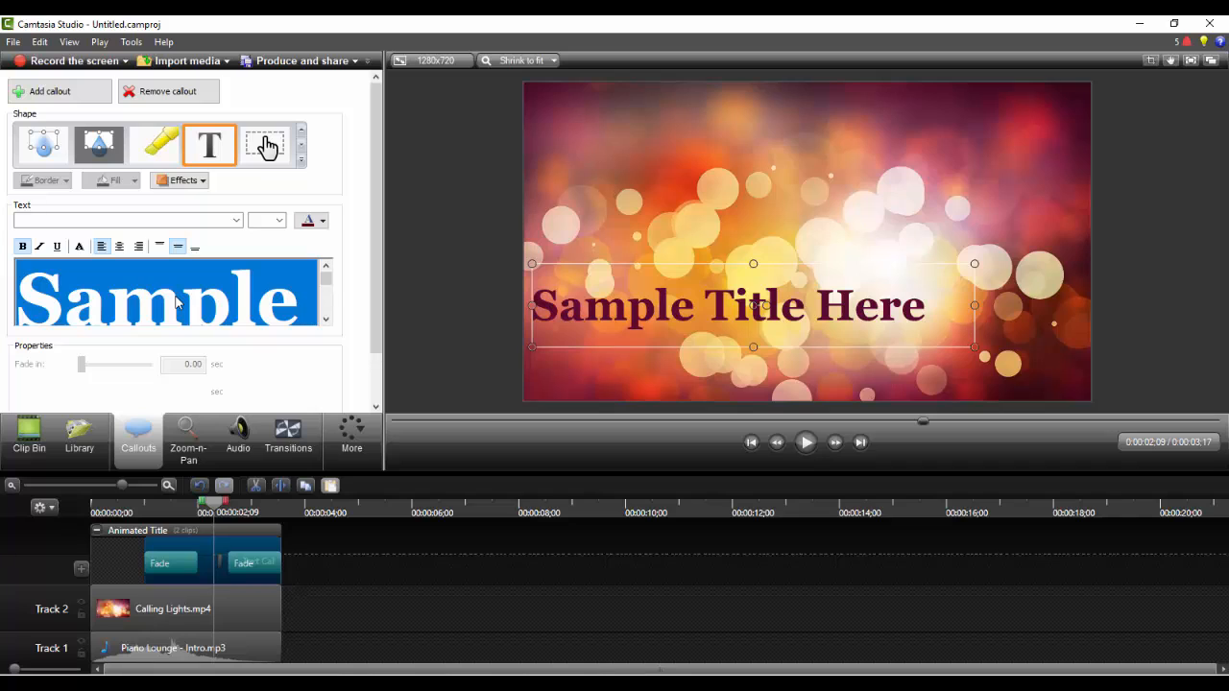
pyautogui.scroll(-2, 175, 297)
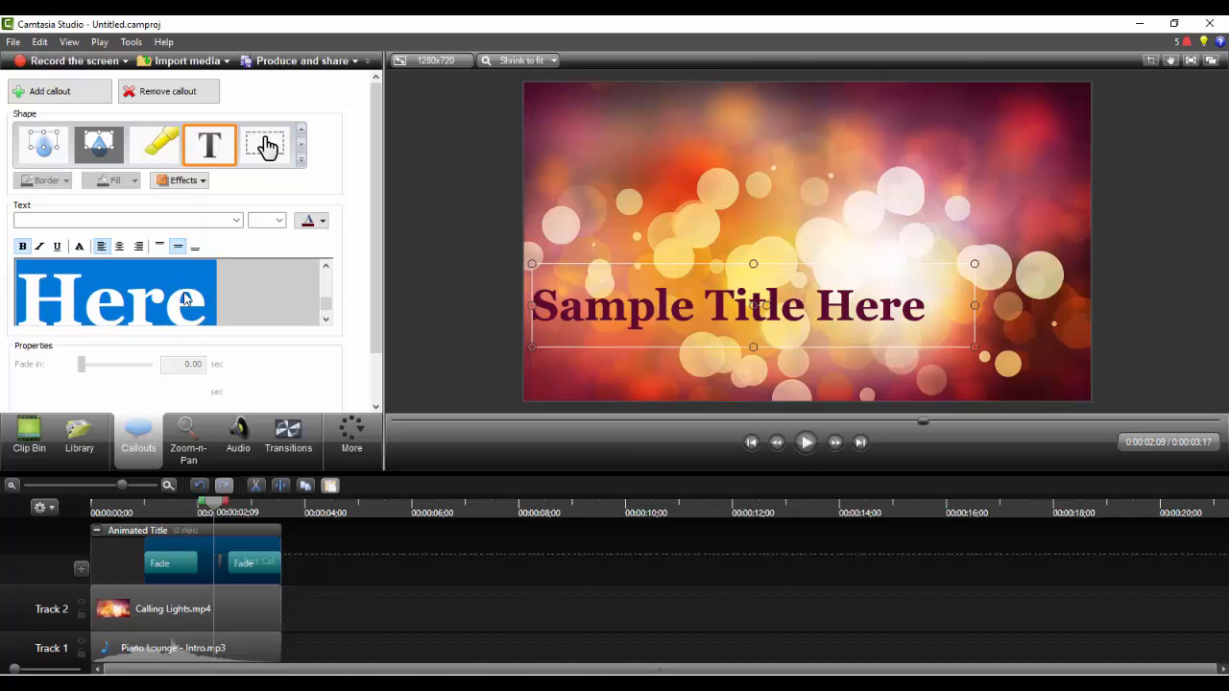
pyautogui.click(323, 221)
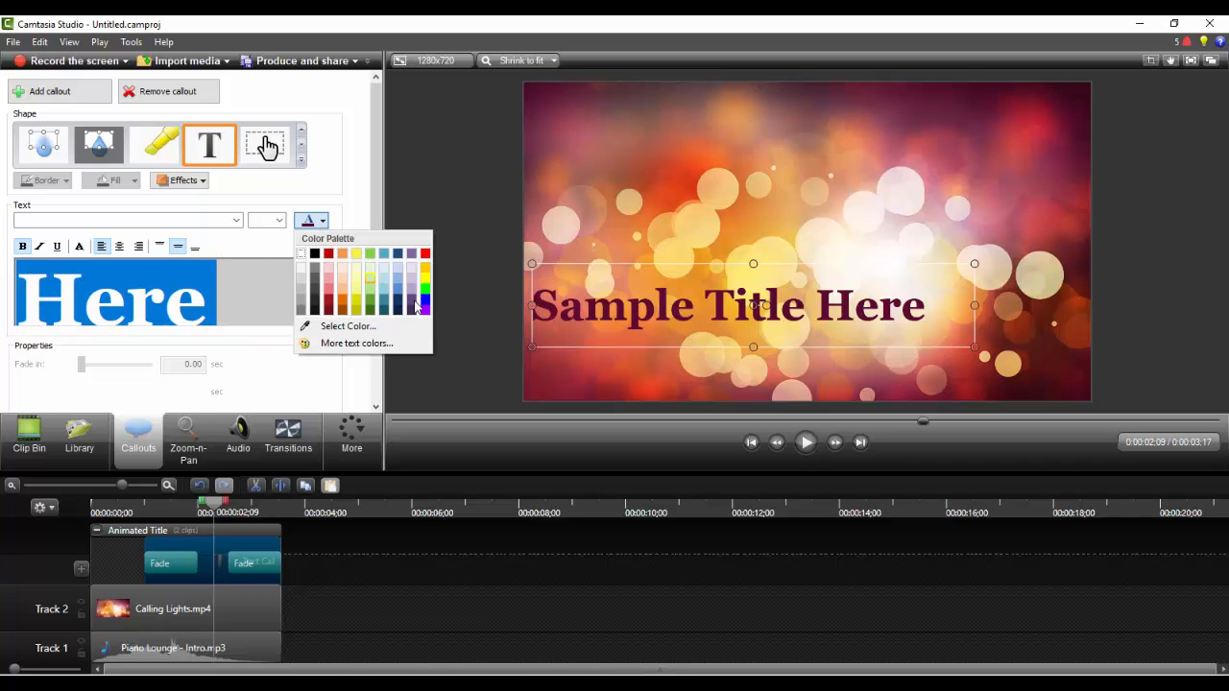
pyautogui.click(397, 305)
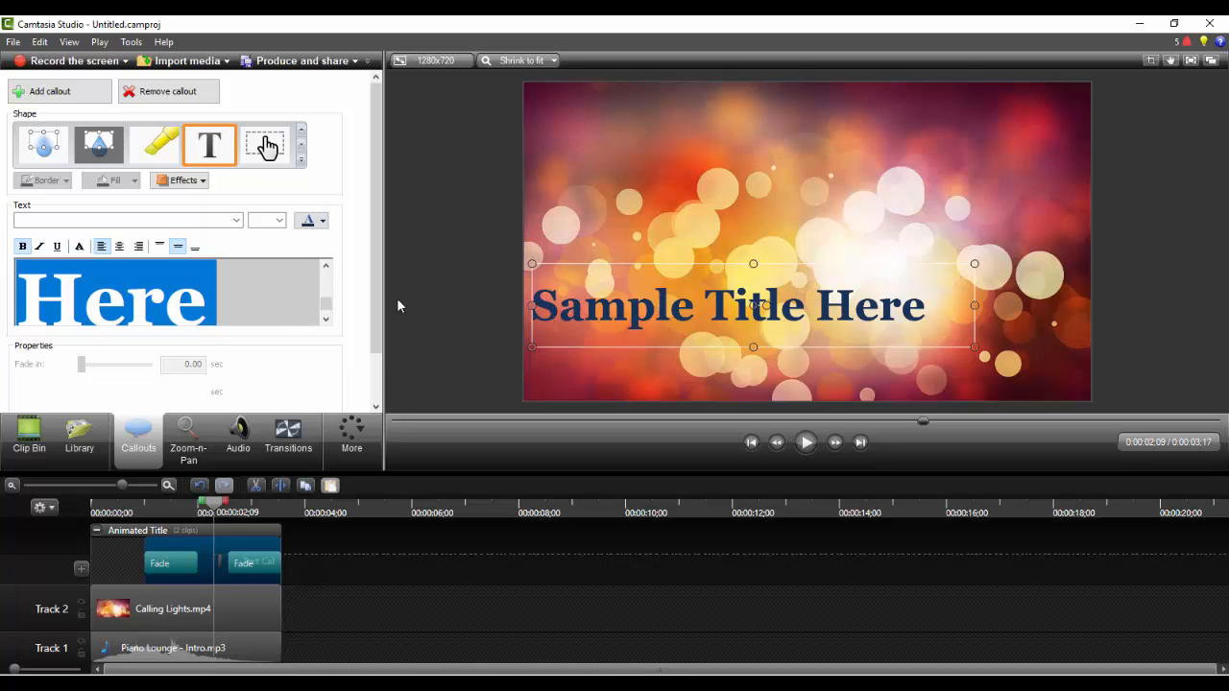
# - Import 1.jpg from the Temp img storage folder and add it to Track 1 at 0:00:03;17, right after the intro
pyautogui.click(300, 517)
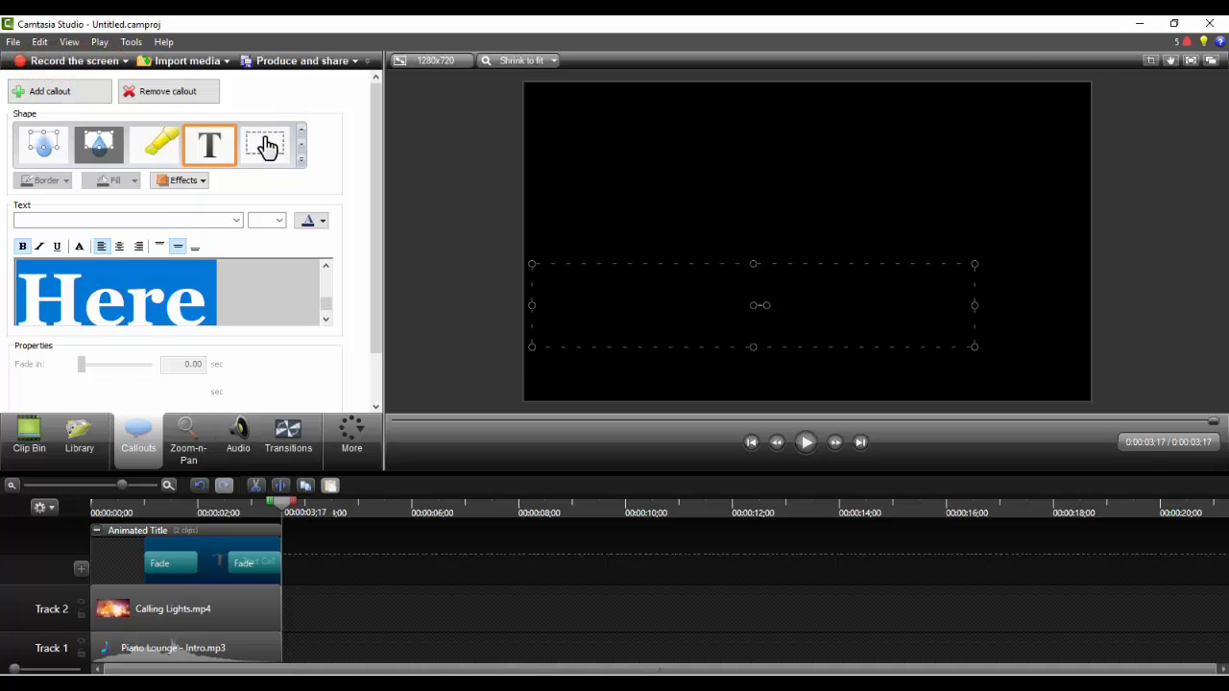
pyautogui.hotkey('alt', 'Tab')
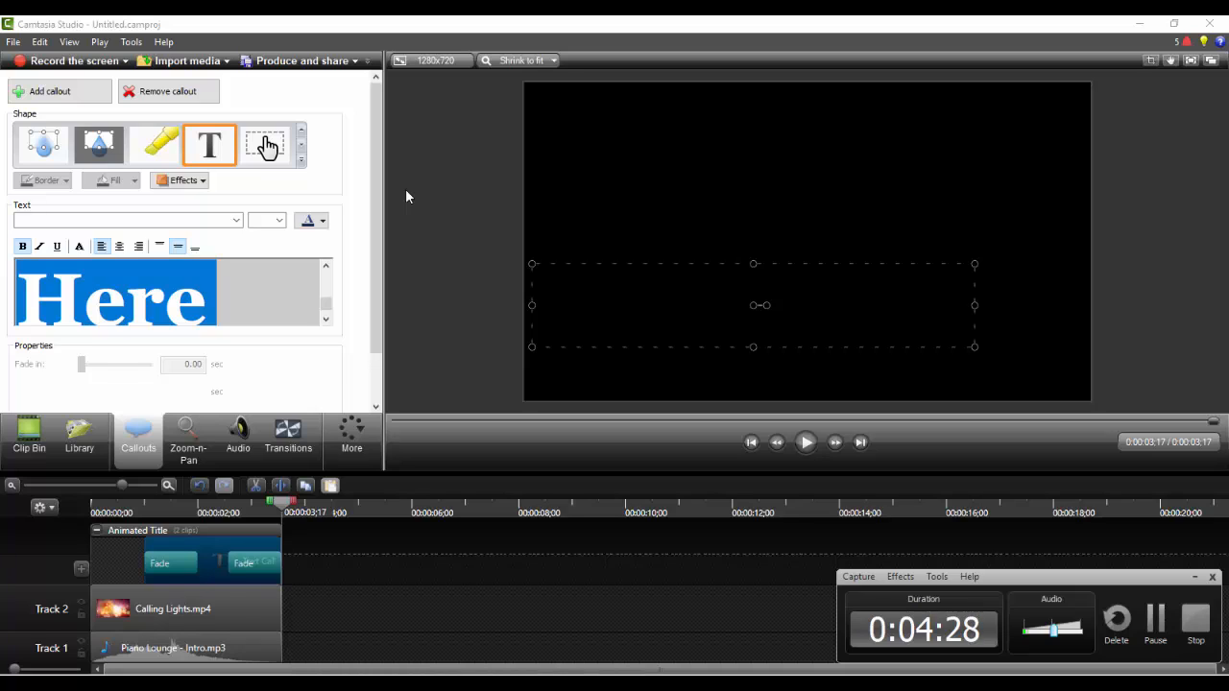
pyautogui.click(187, 61)
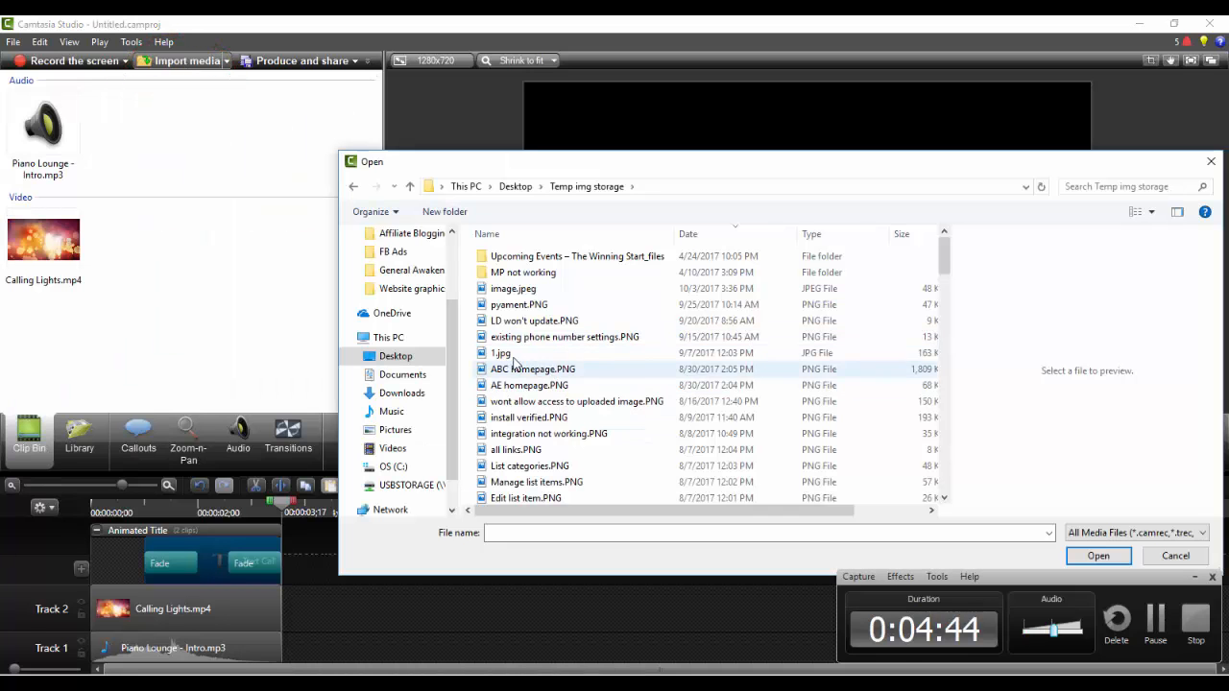
pyautogui.click(511, 355)
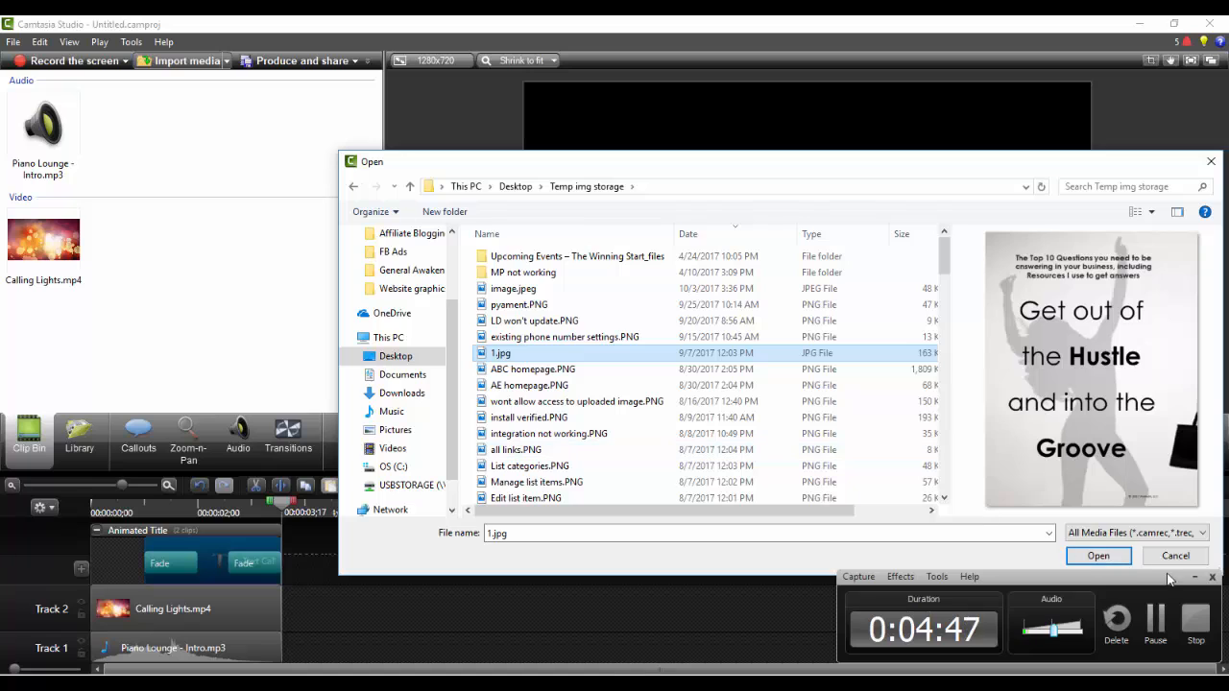
pyautogui.click(1100, 561)
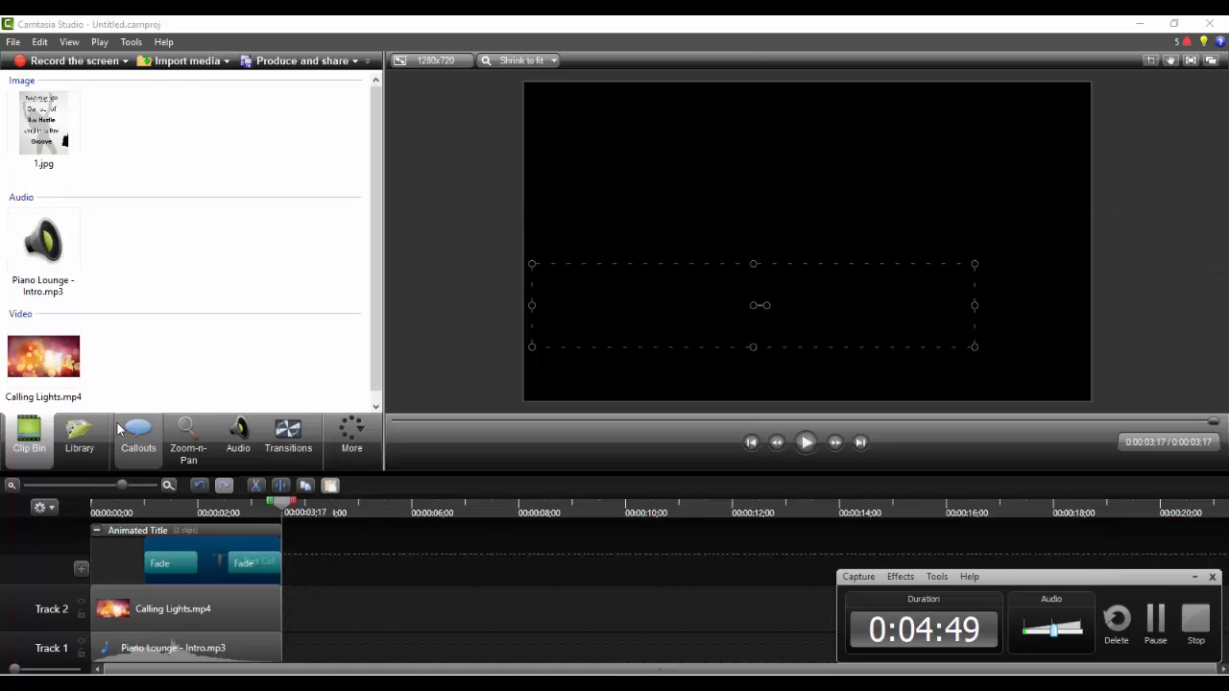
pyautogui.rightClick(43, 121)
pyautogui.click(79, 127)
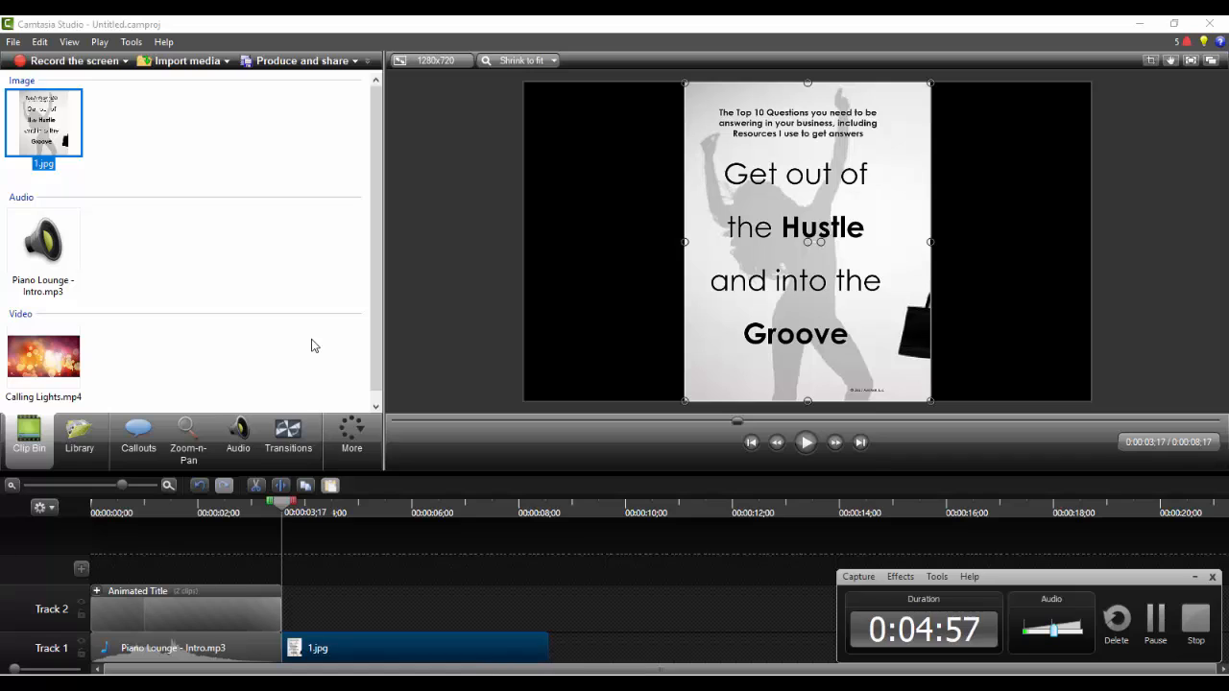
# - Add a hand-drawn Sketch Motion Oval callout at 0:00:03;17, then narrow, tilt and position it around the word "Hustle"
pyautogui.click(140, 432)
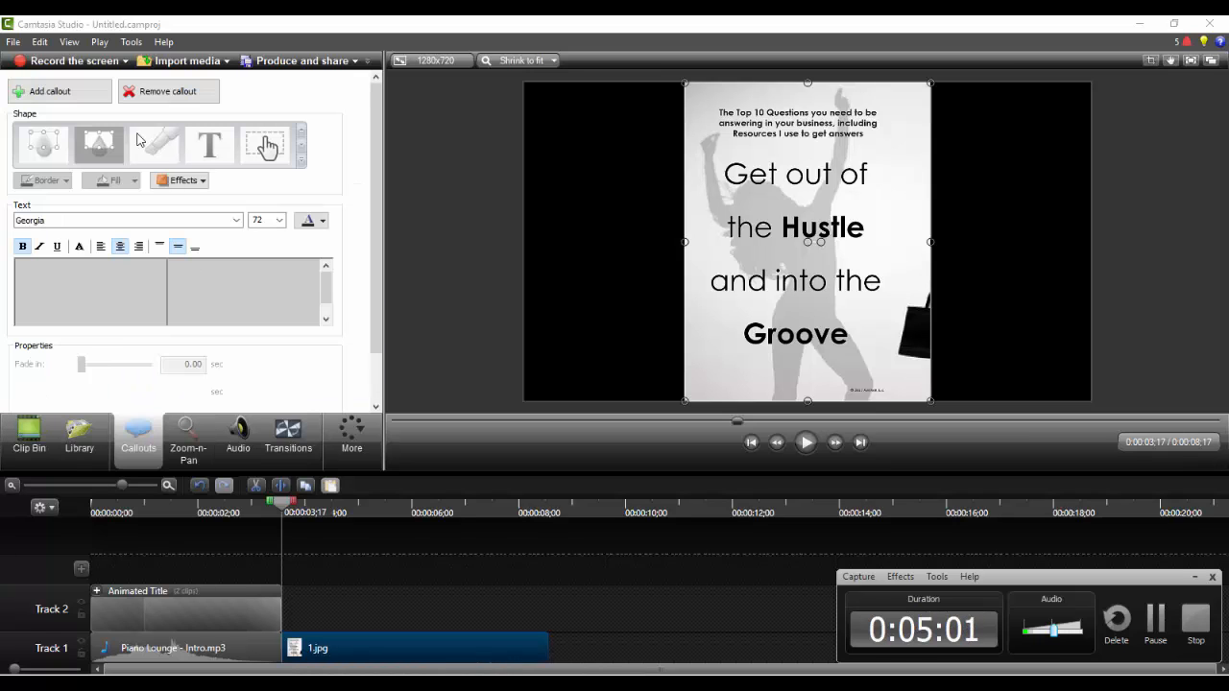
pyautogui.click(60, 93)
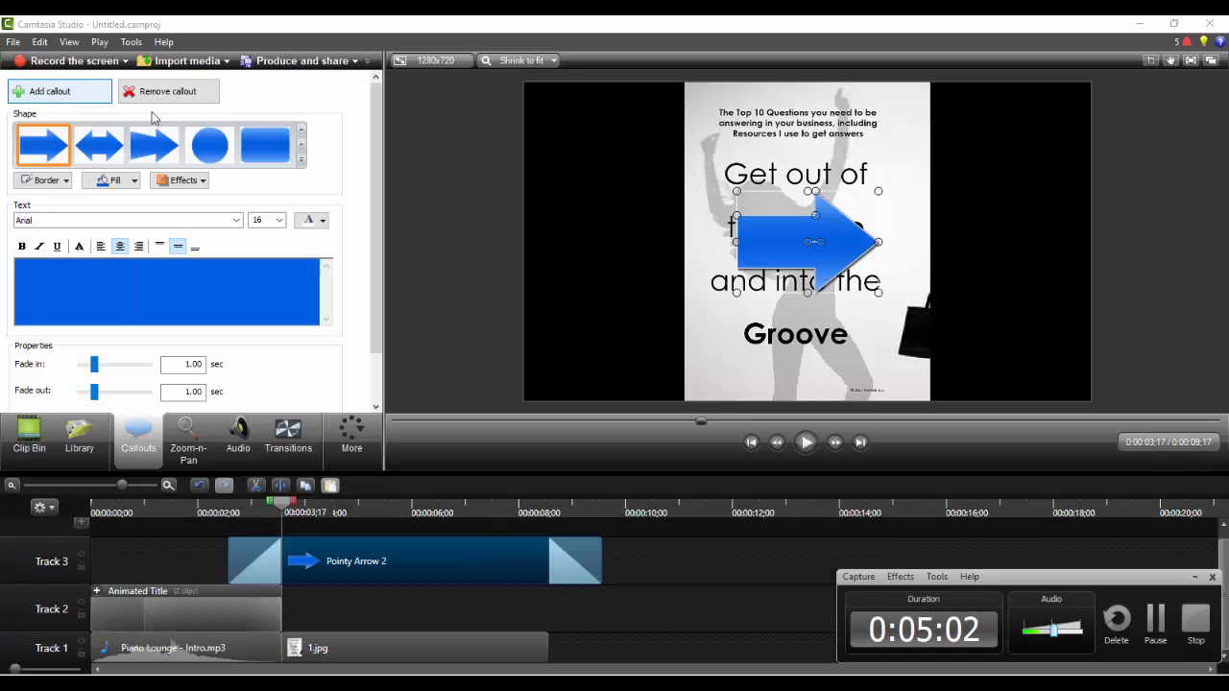
pyautogui.click(303, 163)
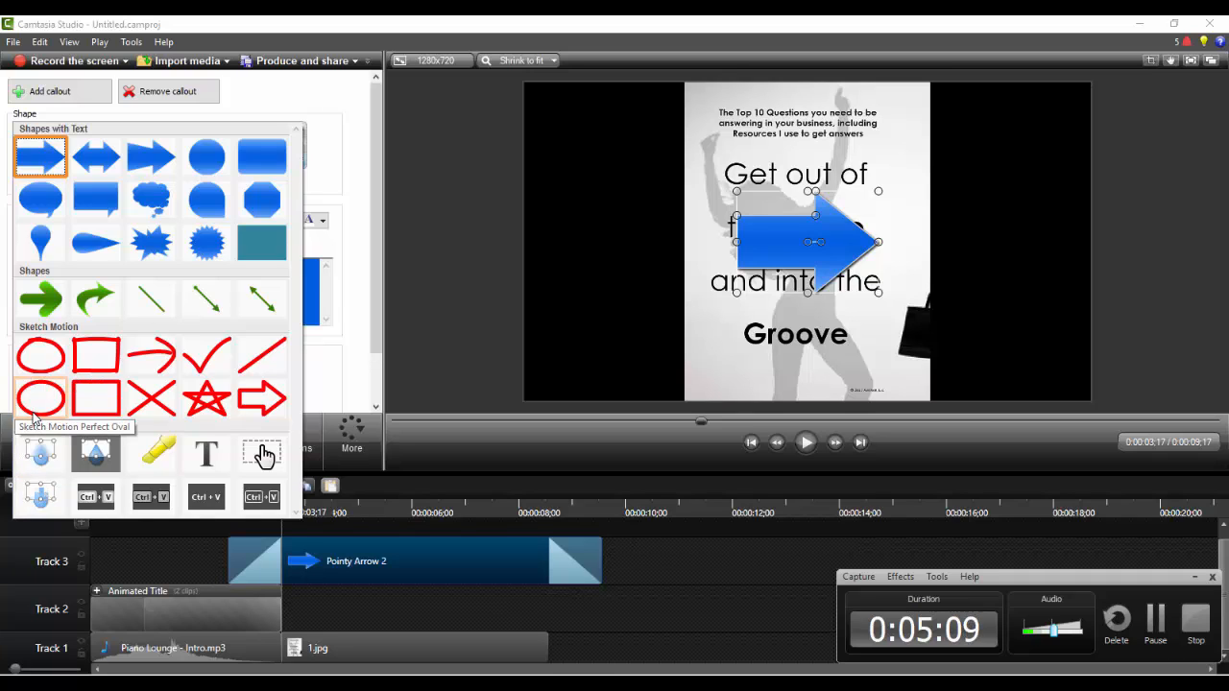
pyautogui.click(38, 360)
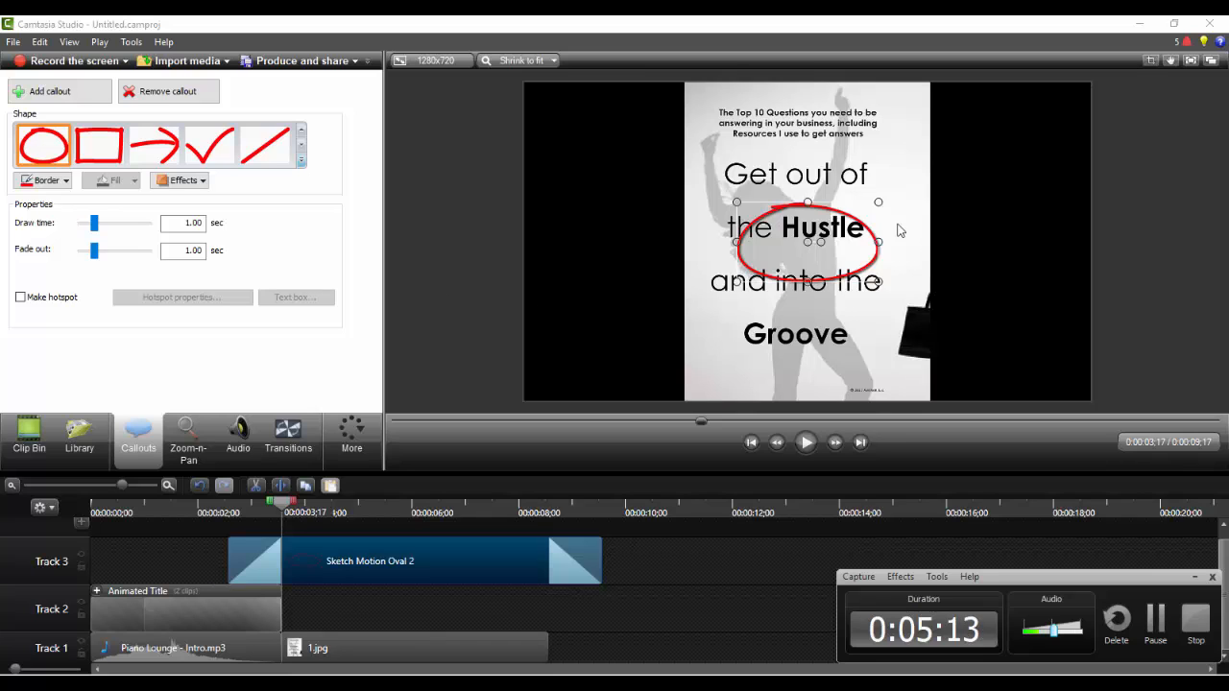
pyautogui.moveTo(878, 201); pyautogui.dragTo(849, 202)
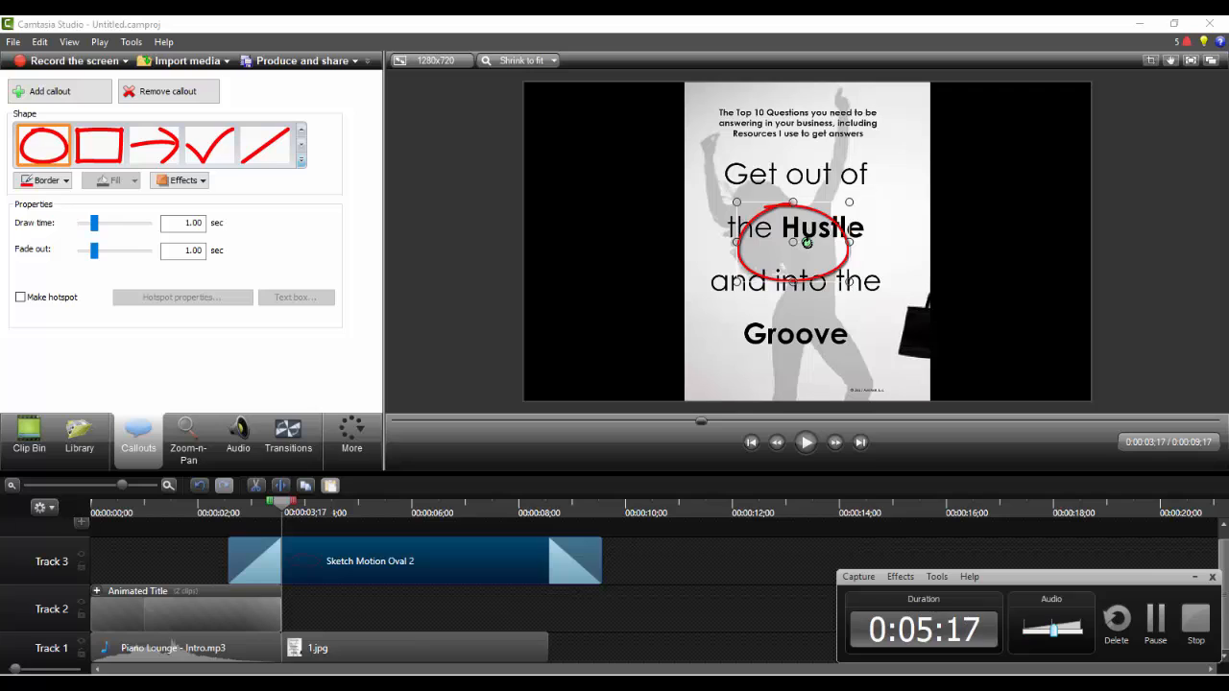
pyautogui.moveTo(807, 242); pyautogui.dragTo(810, 214)
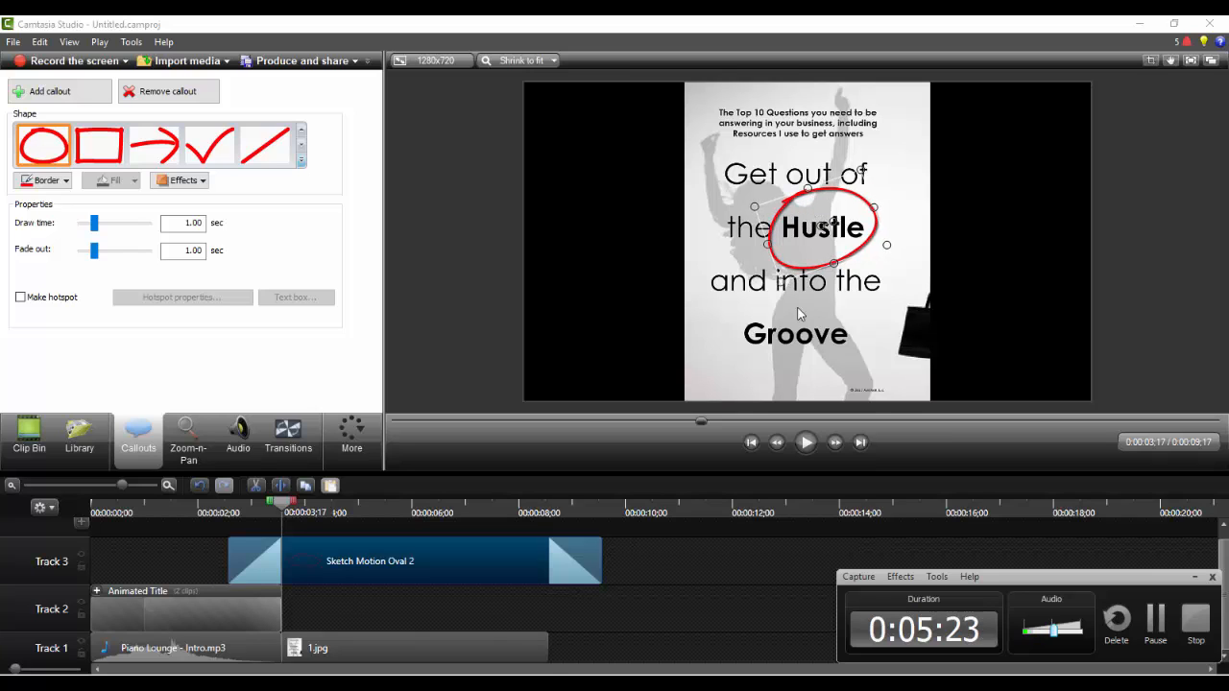
# - Place the oval callout on Track 2 right after the Animated Title, trimmed to end with 1.jpg, and play it back
pyautogui.moveTo(345, 555)
pyautogui.mouseDown()
pyautogui.moveTo(400, 552)
pyautogui.moveTo(381, 562)
pyautogui.mouseUp()
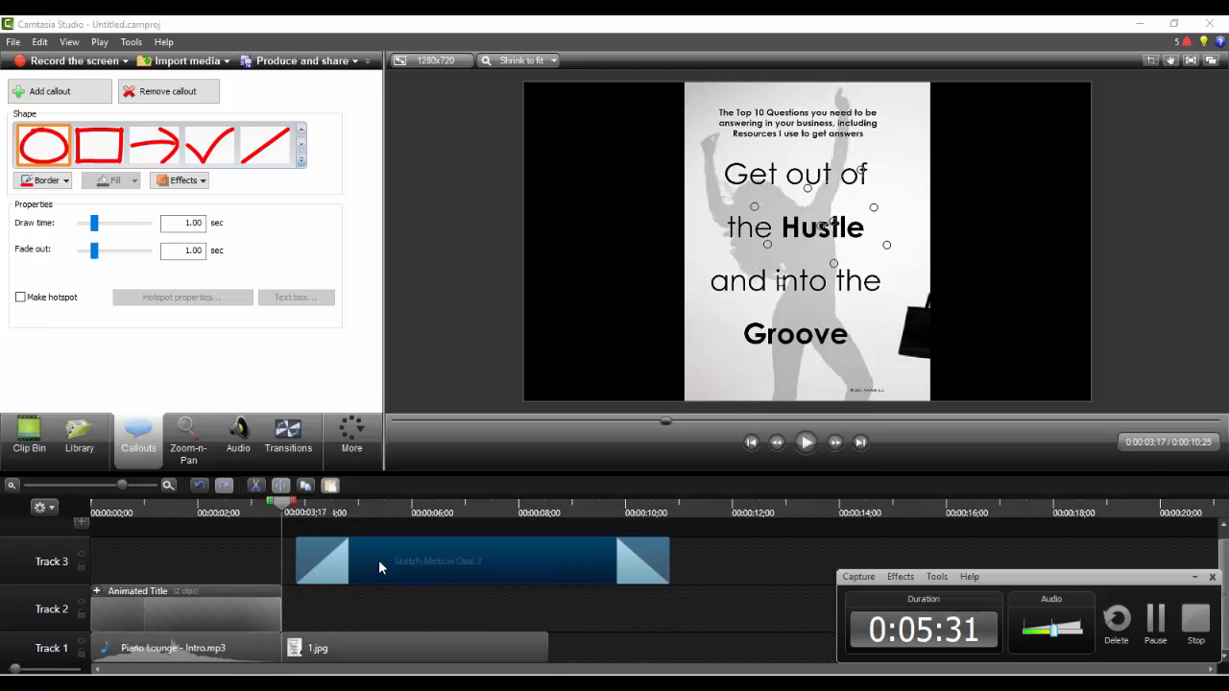
pyautogui.moveTo(378, 559)
pyautogui.mouseDown()
pyautogui.moveTo(364, 576)
pyautogui.moveTo(382, 595)
pyautogui.moveTo(358, 605)
pyautogui.mouseUp()
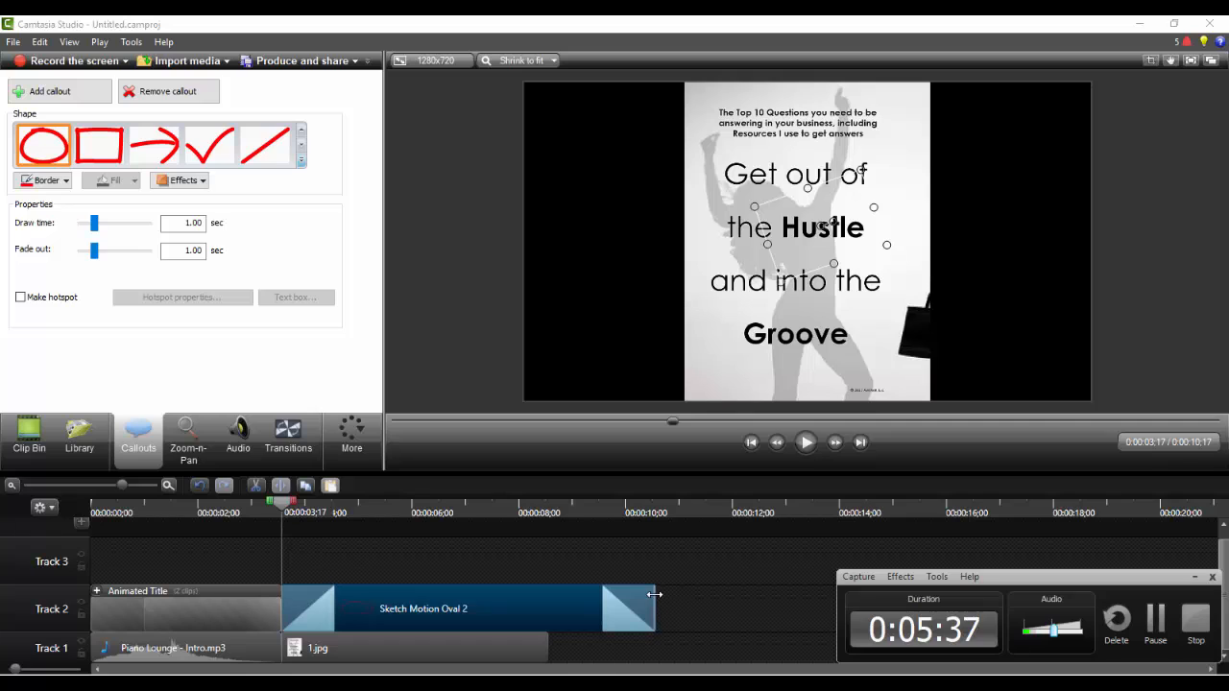
pyautogui.moveTo(654, 595); pyautogui.dragTo(550, 605)
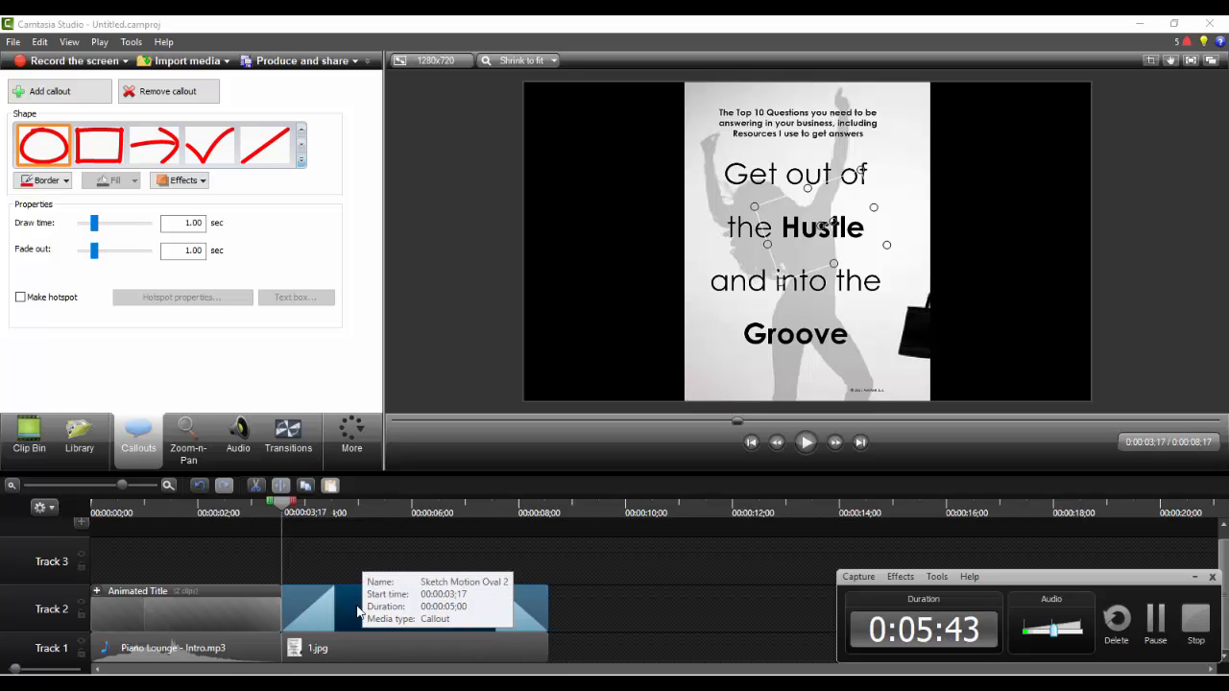
pyautogui.click(811, 447)
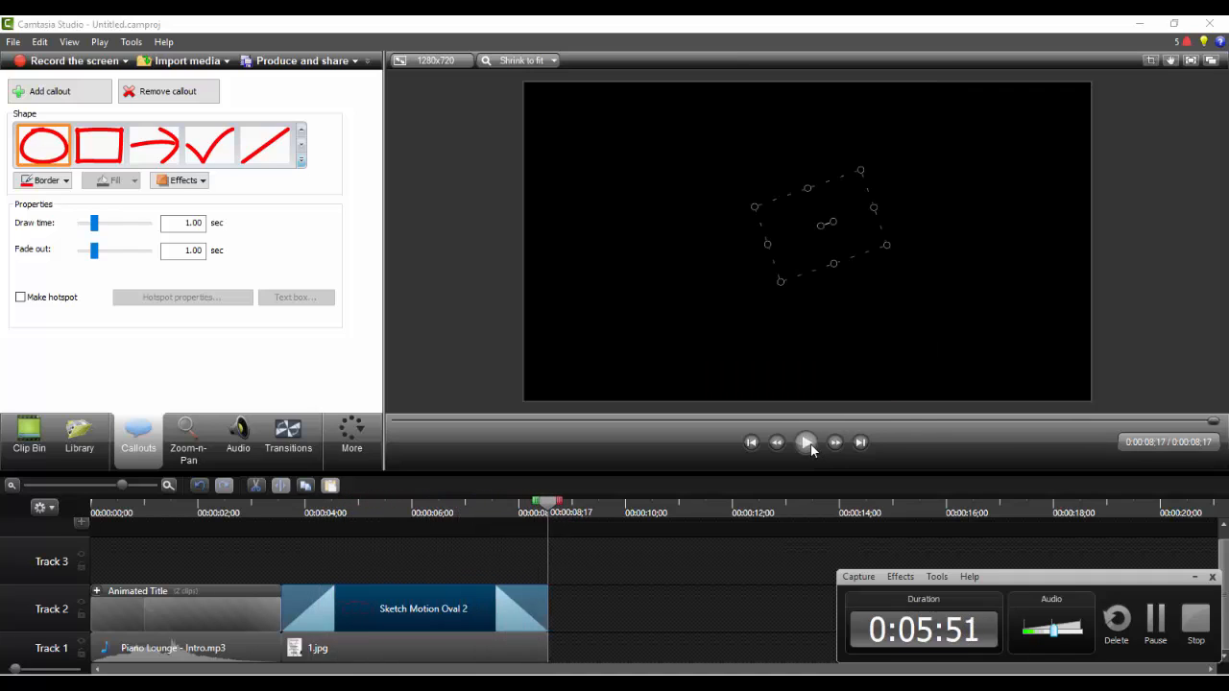
pyautogui.click(812, 447)
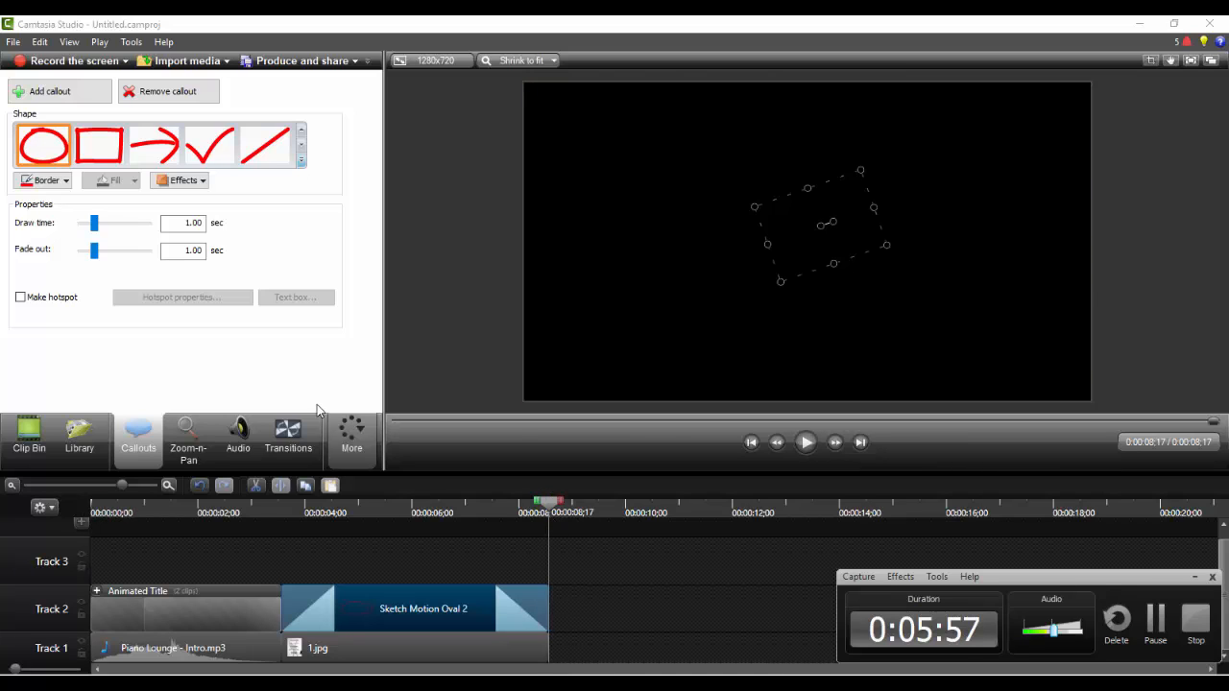
# - Add a Filled Rounded Rectangle callout at 0:00:08;17 and enlarge it on the canvas while viewing 0:00:11;24
pyautogui.click(96, 107)
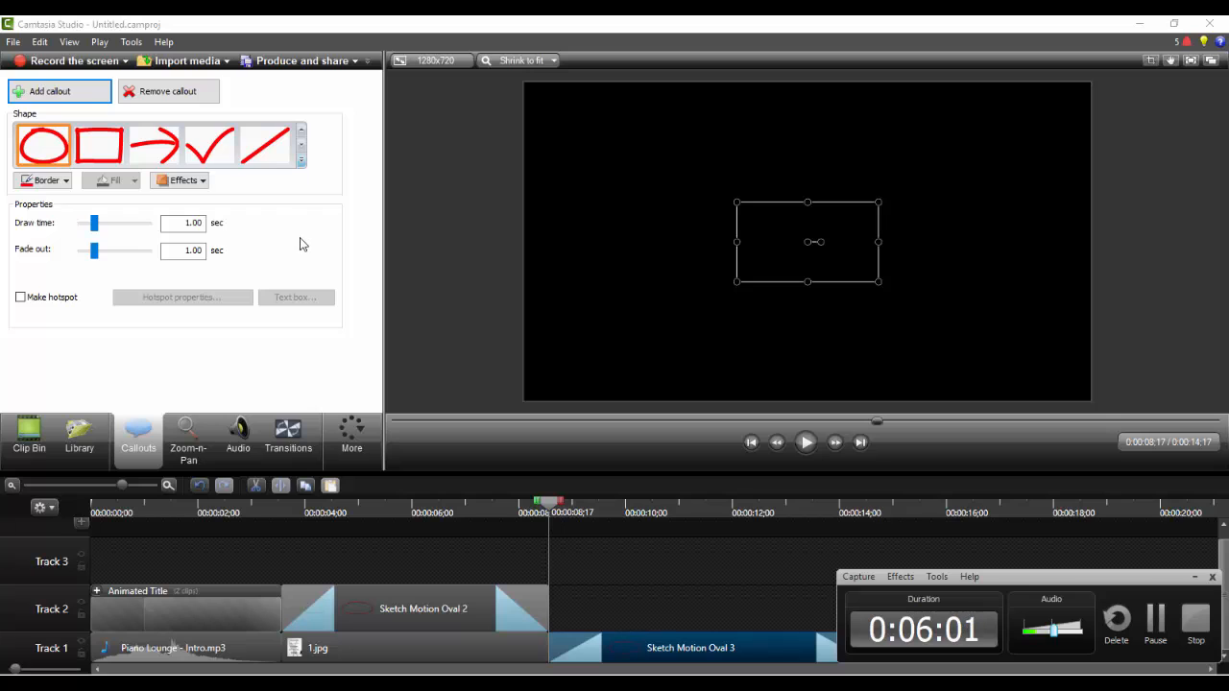
pyautogui.click(301, 161)
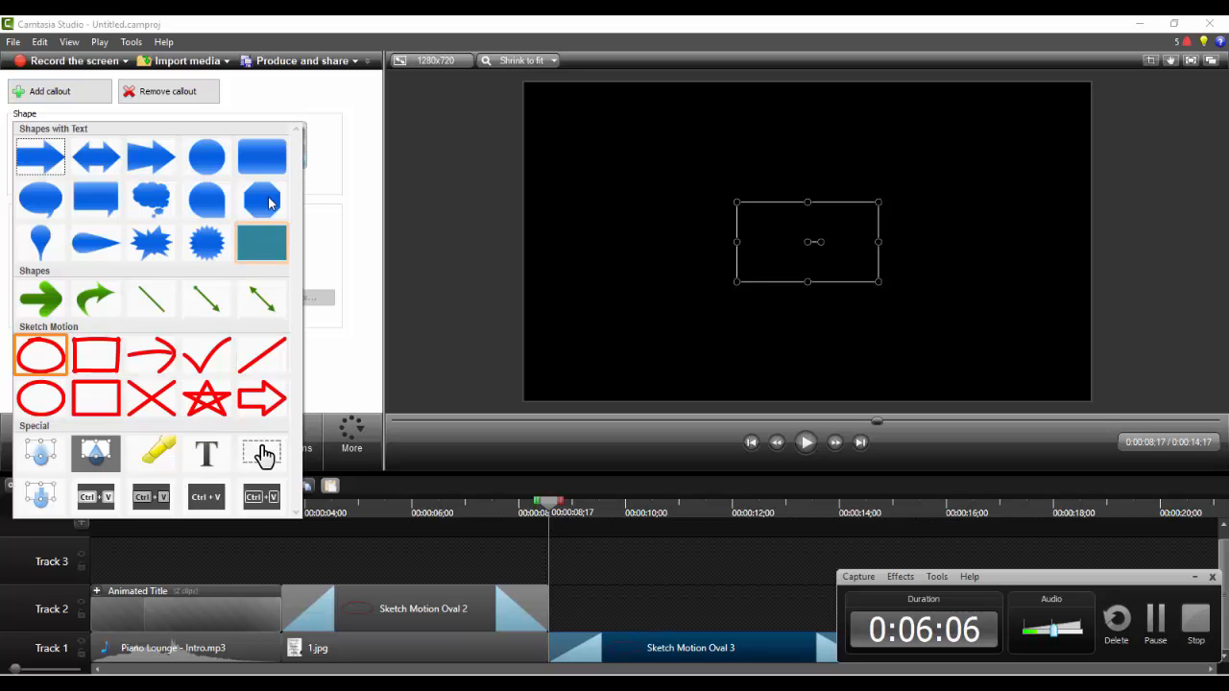
pyautogui.click(262, 159)
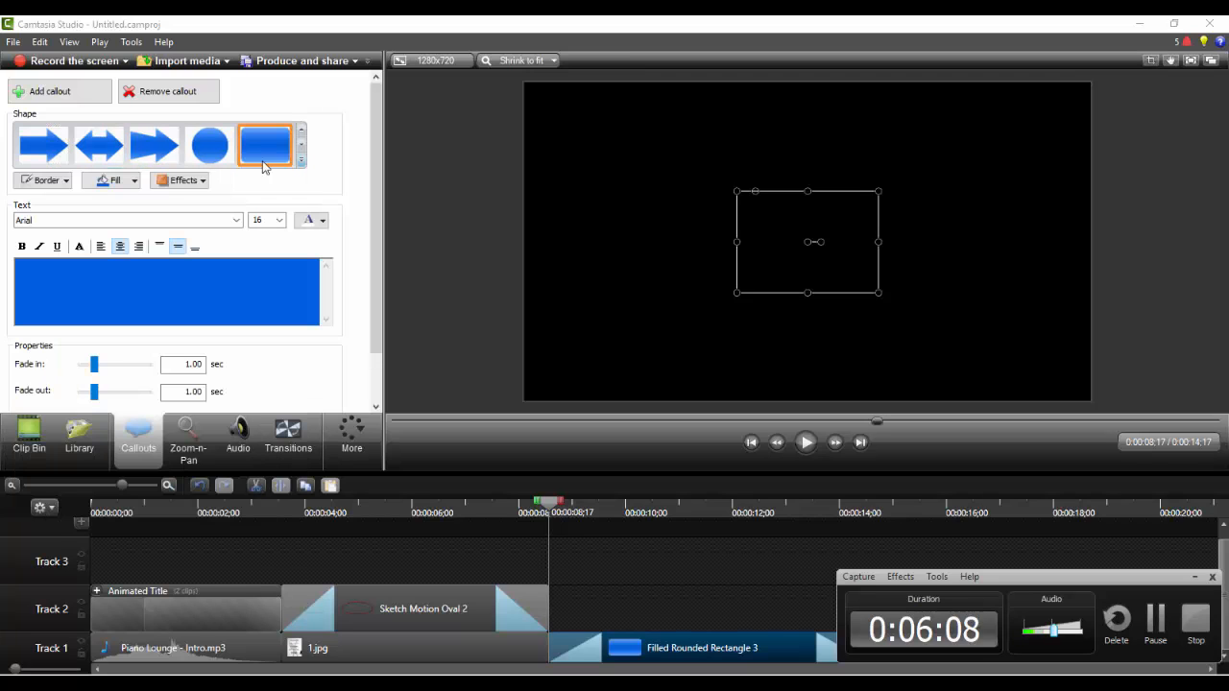
pyautogui.click(722, 515)
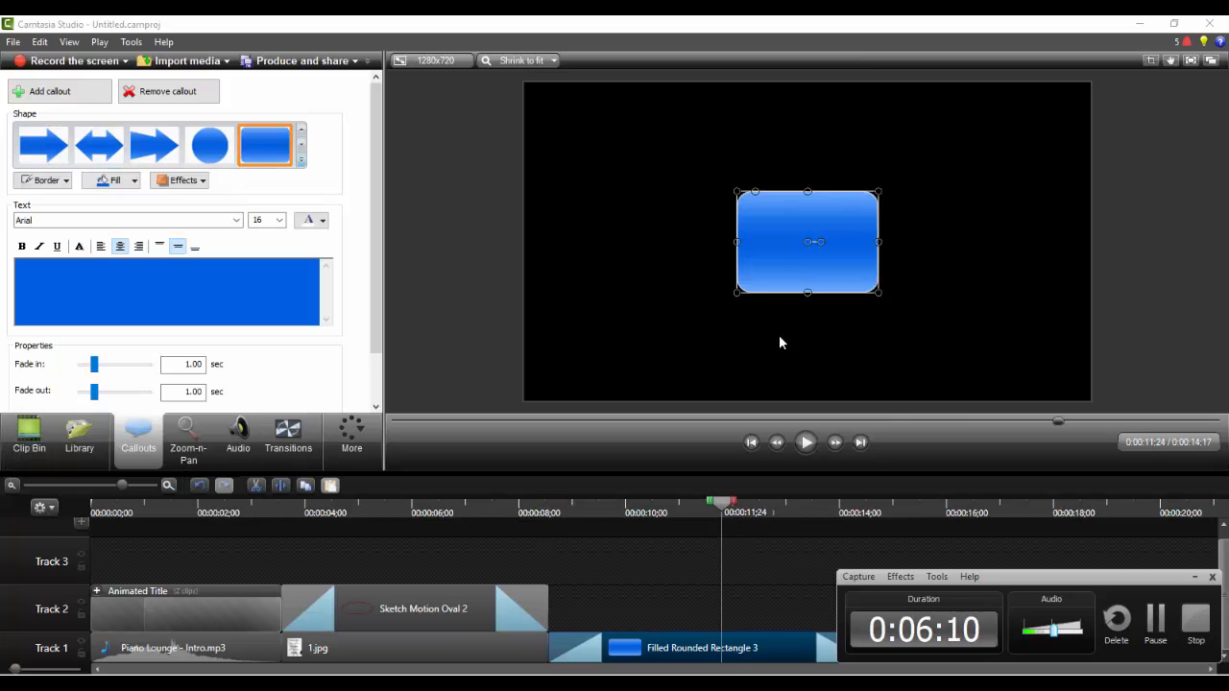
pyautogui.moveTo(737, 192); pyautogui.dragTo(680, 150)
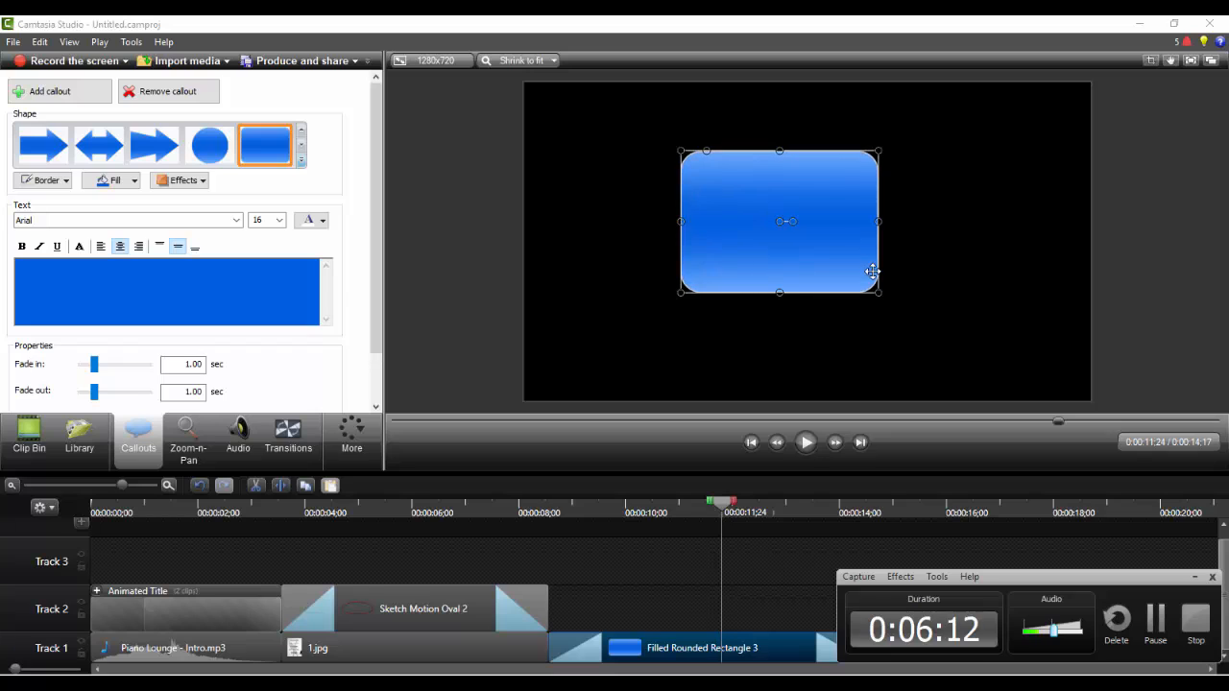
pyautogui.moveTo(879, 293); pyautogui.dragTo(925, 313)
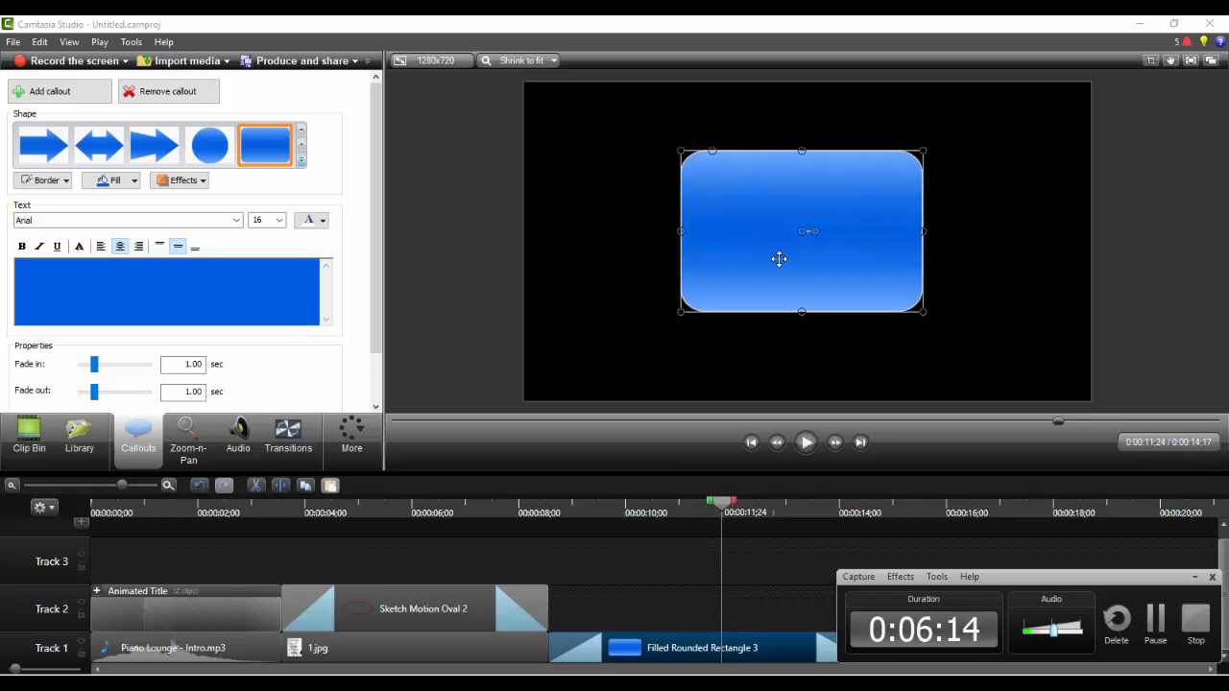
# - Set the rounded rectangle callout's font size to 24 and enter "text" as its caption
pyautogui.click(125, 286)
pyautogui.click(278, 221)
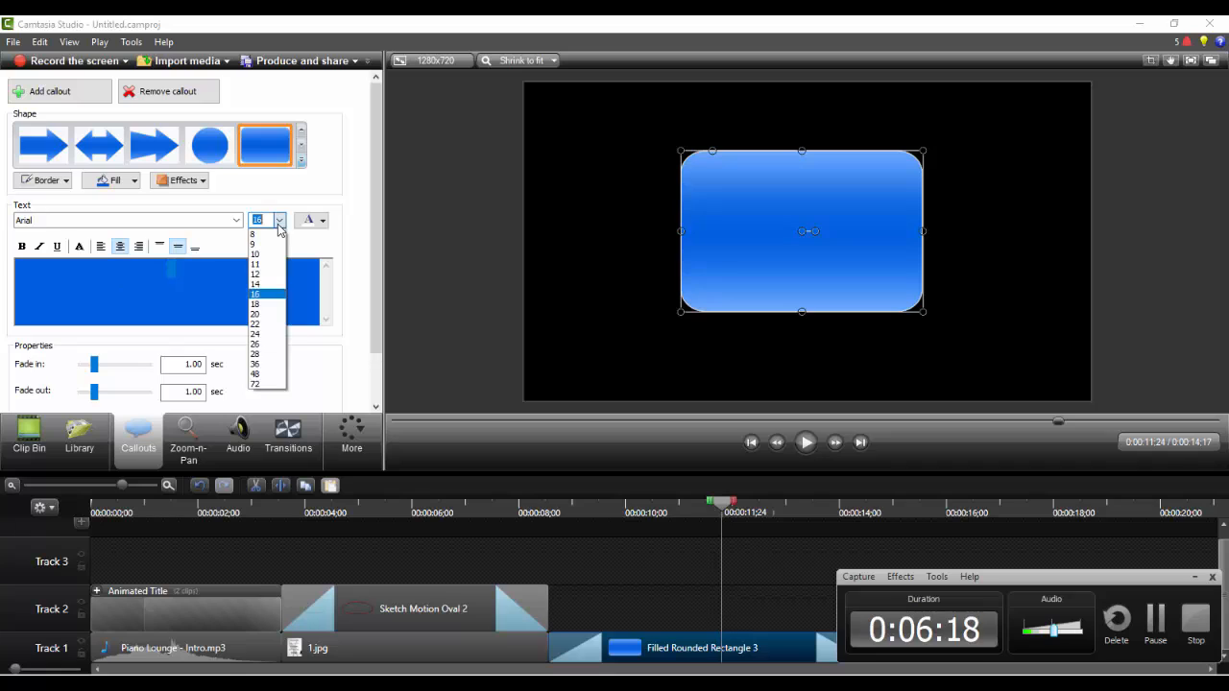
pyautogui.click(257, 333)
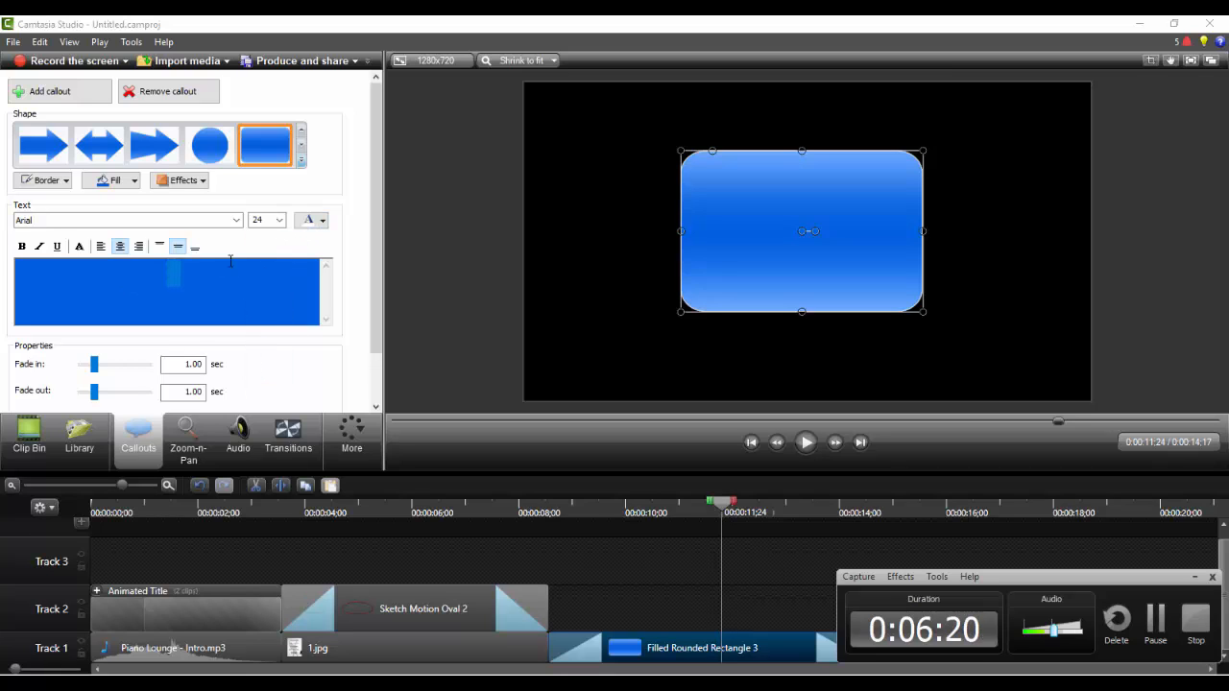
pyautogui.write('te')
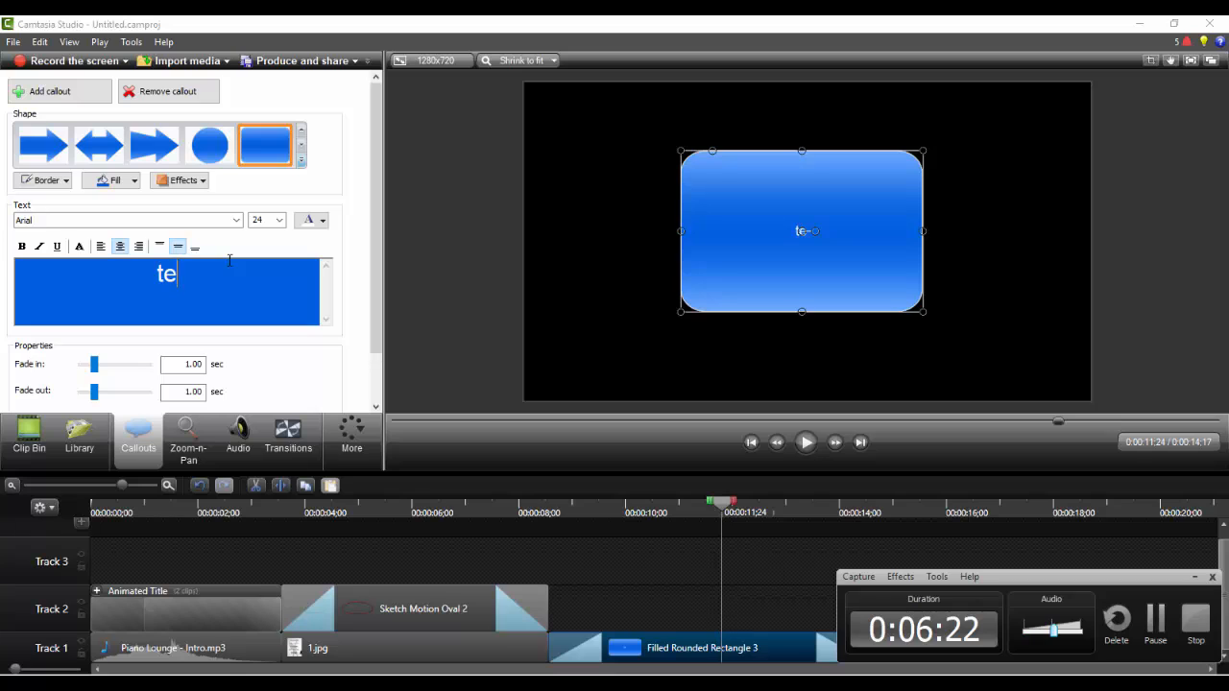
pyautogui.write('xt')
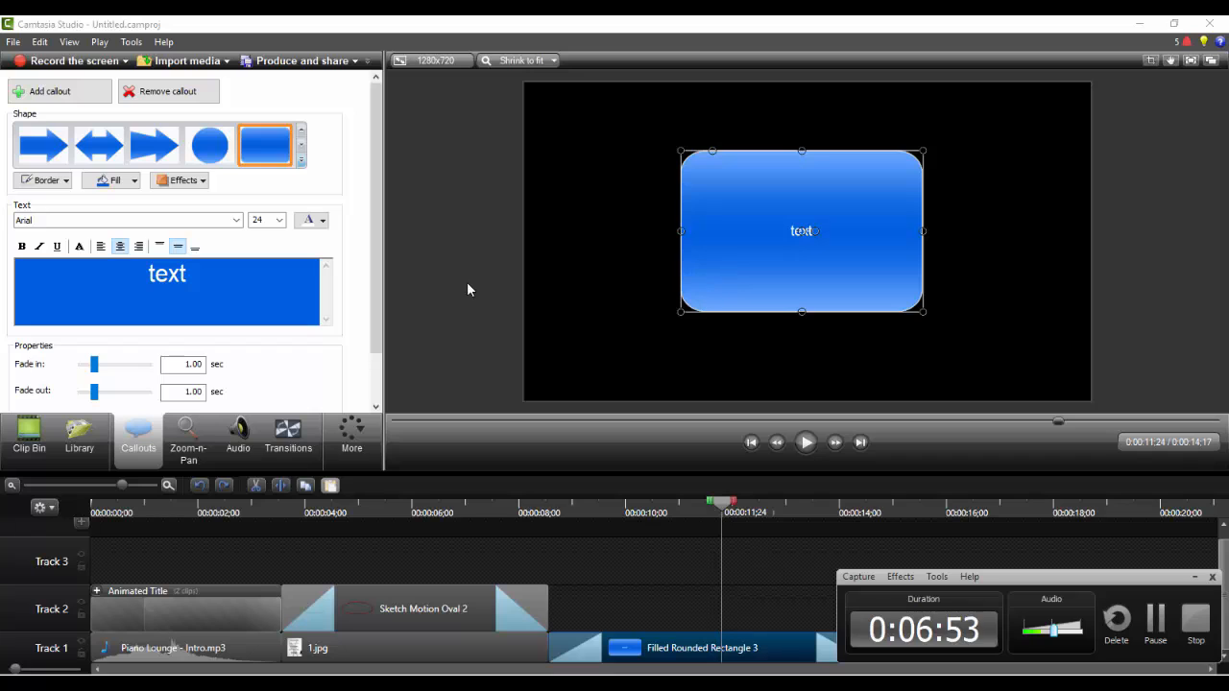
# - Change the callout's shape to the teal Simple Rectangle and stretch it to cover the whole canvas
pyautogui.click(301, 160)
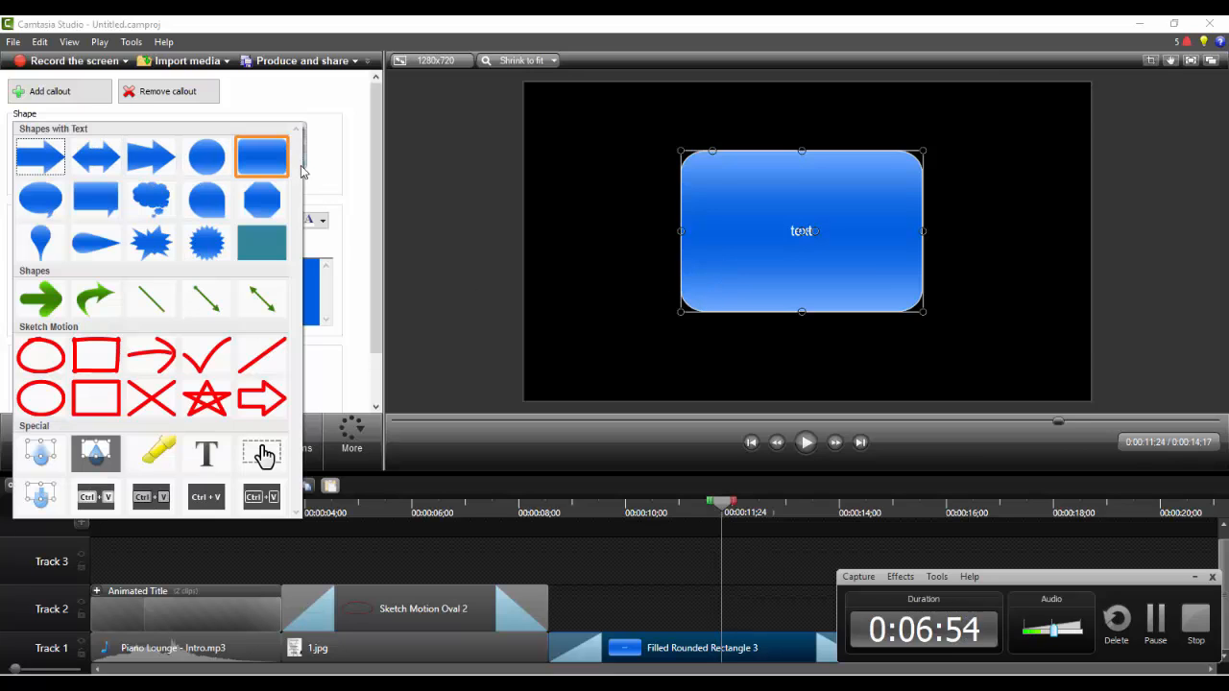
pyautogui.click(277, 242)
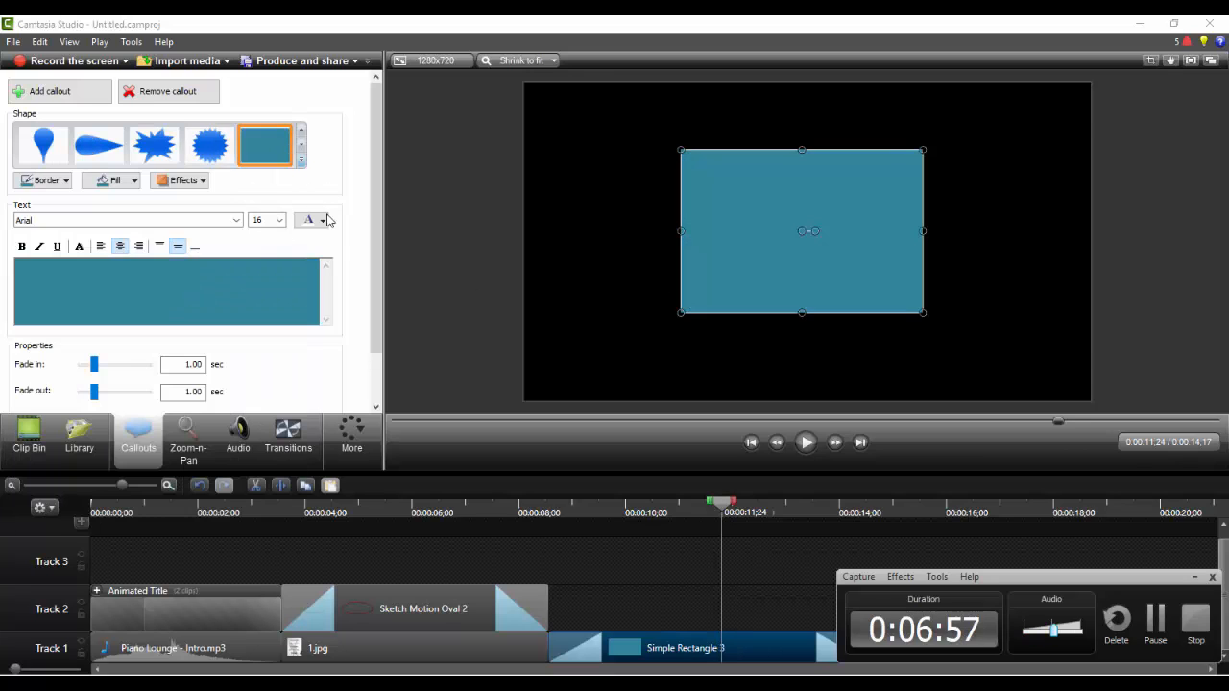
pyautogui.moveTo(681, 150); pyautogui.dragTo(523, 82)
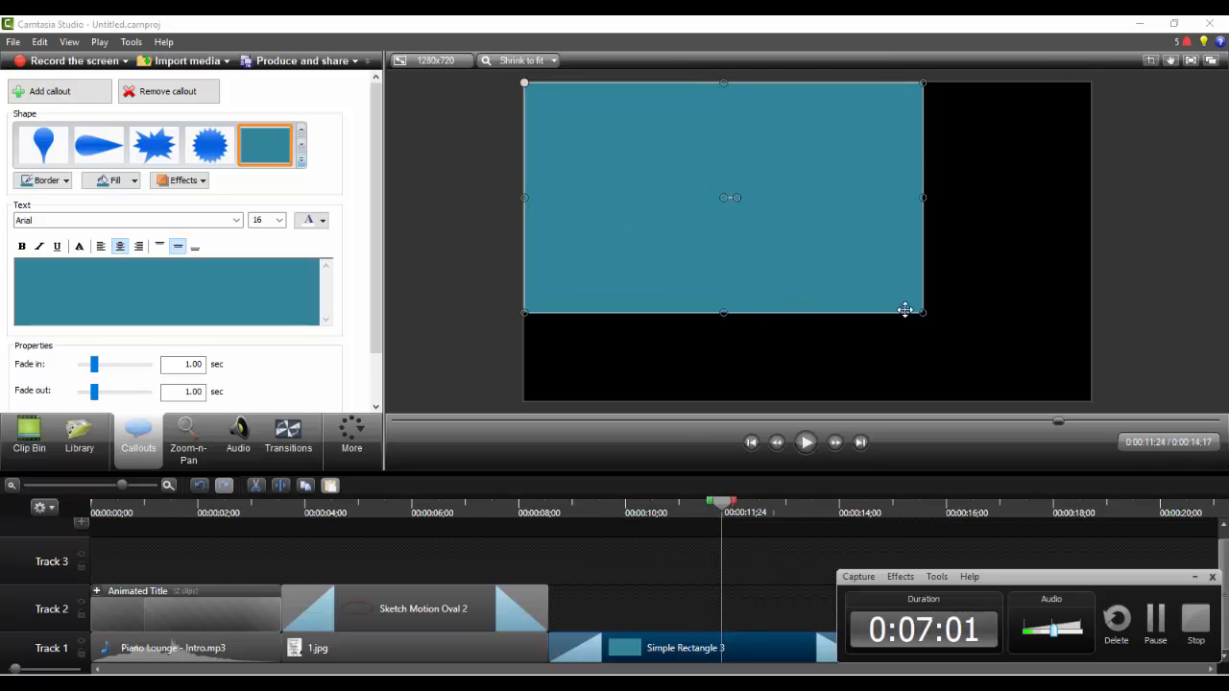
pyautogui.moveTo(922, 312); pyautogui.dragTo(1090, 401)
# - Set the Simple Rectangle callout's font size to 100 and enter "text" as its caption
pyautogui.click(244, 273)
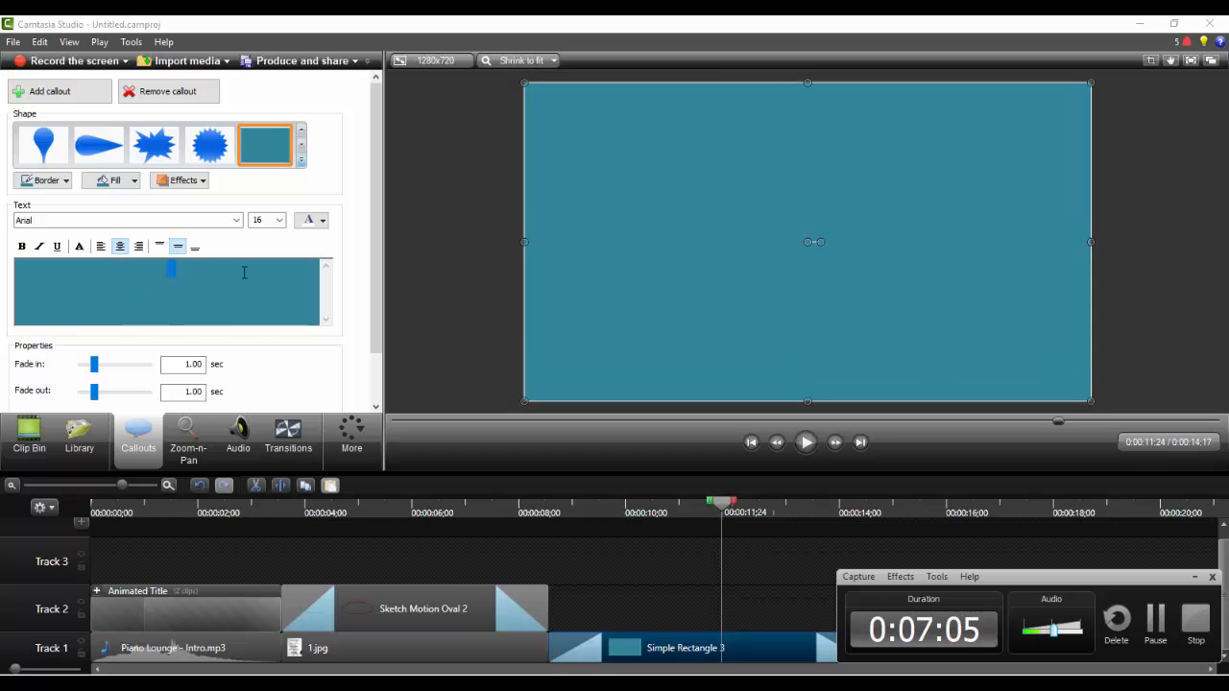
pyautogui.click(279, 220)
pyautogui.click(261, 386)
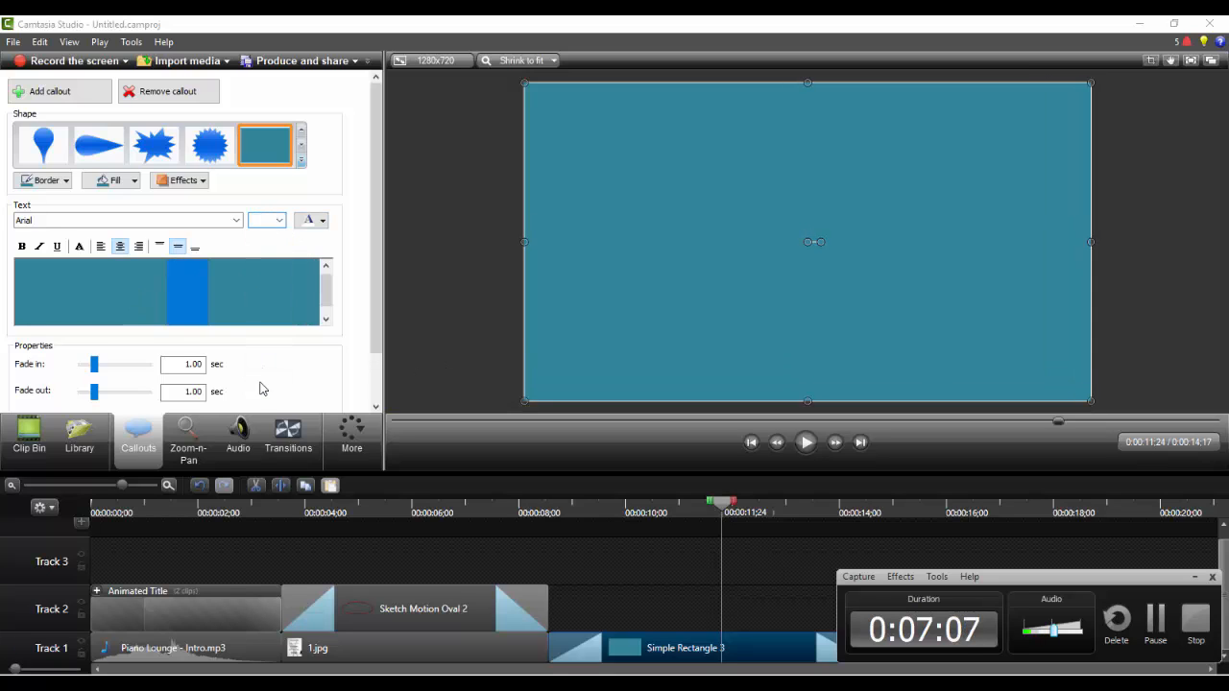
pyautogui.doubleClick(264, 221)
pyautogui.write('100')
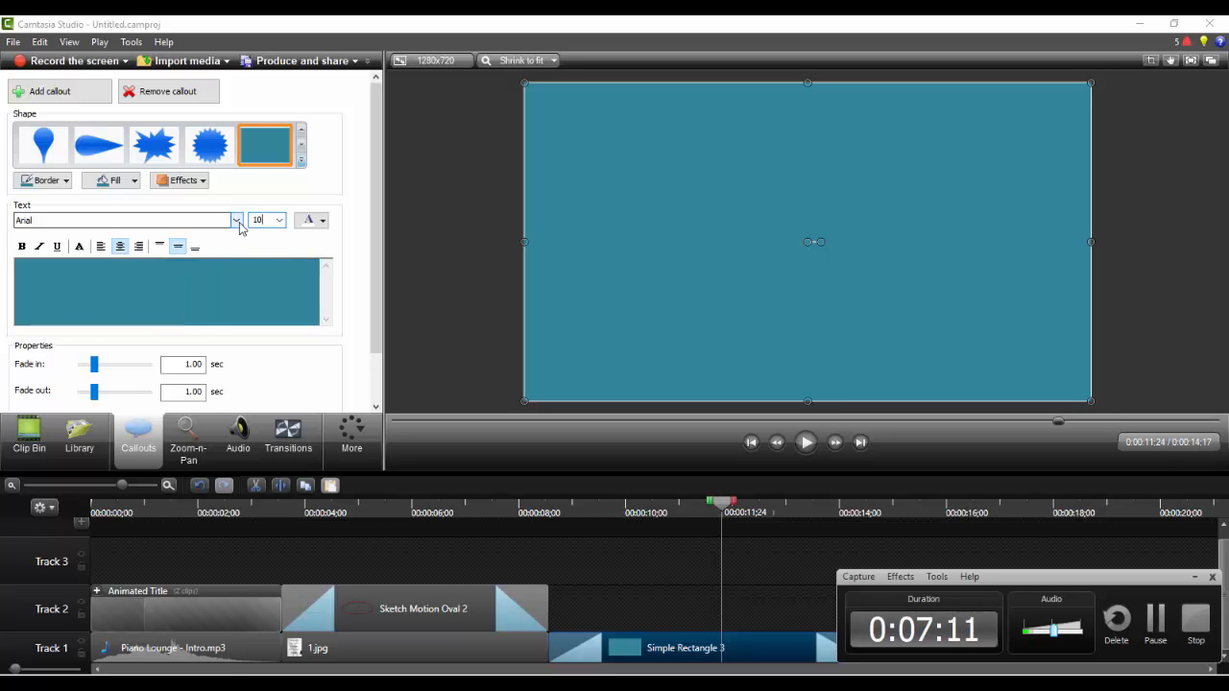
pyautogui.click(191, 269)
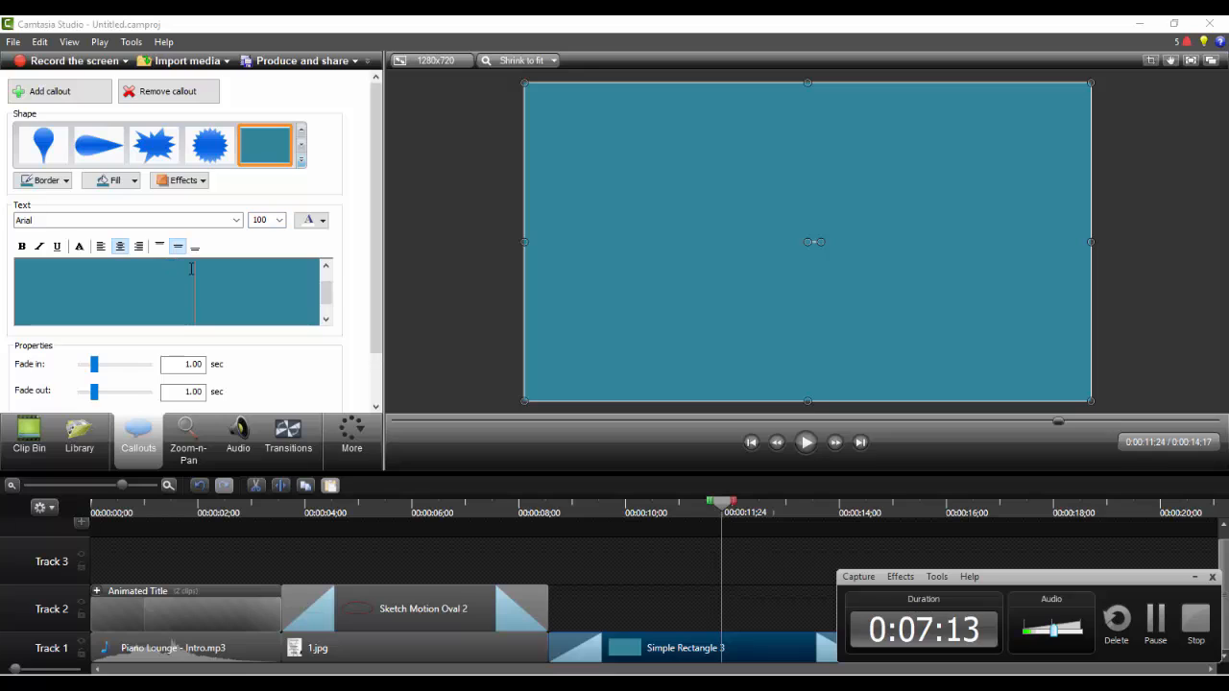
pyautogui.write('te')
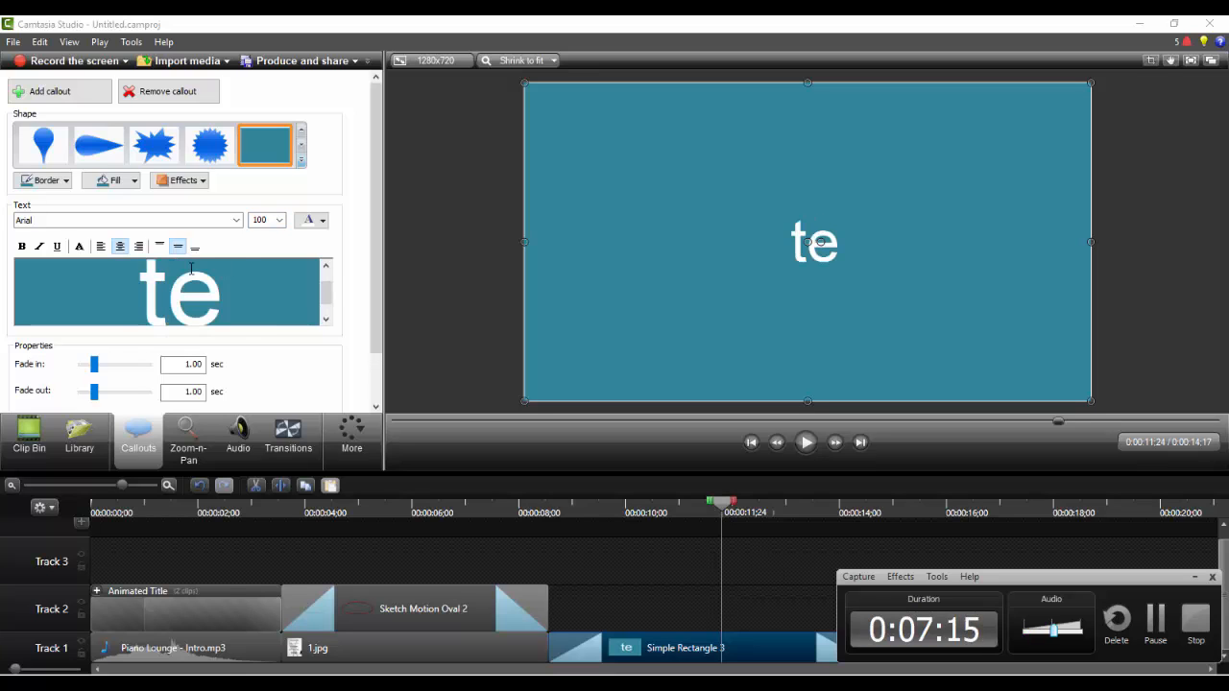
pyautogui.write('xt')
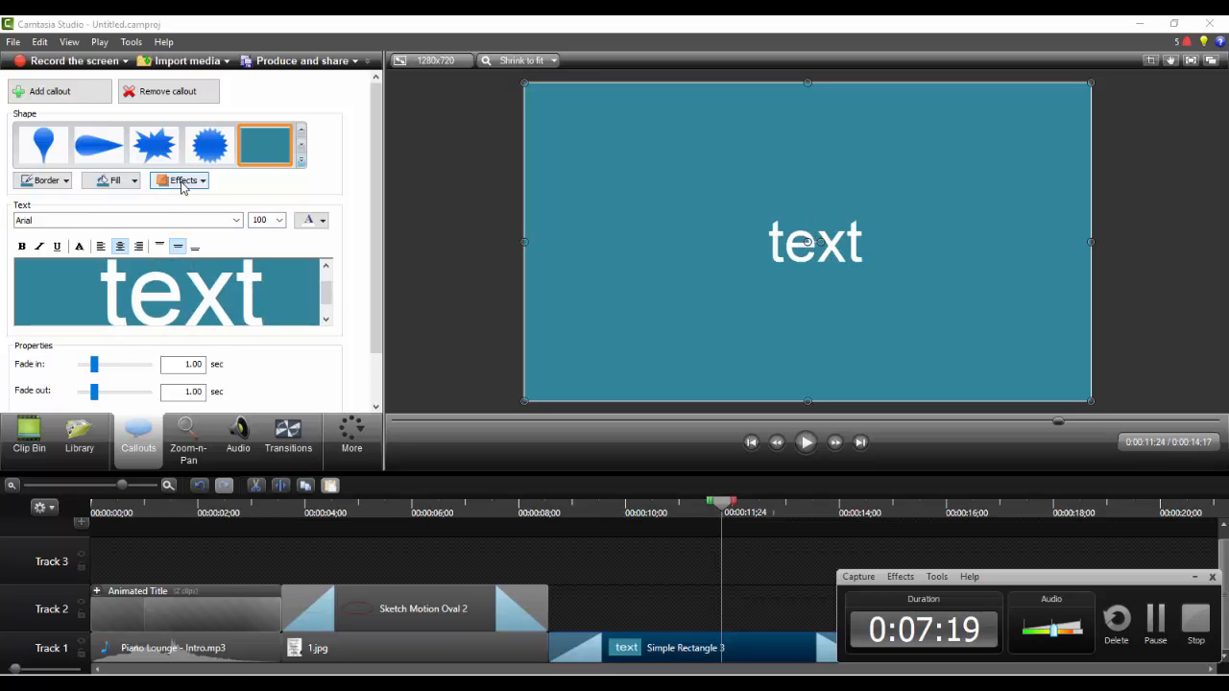
# - Change the Simple Rectangle callout's fill color to dark red
pyautogui.click(182, 182)
pyautogui.click(120, 187)
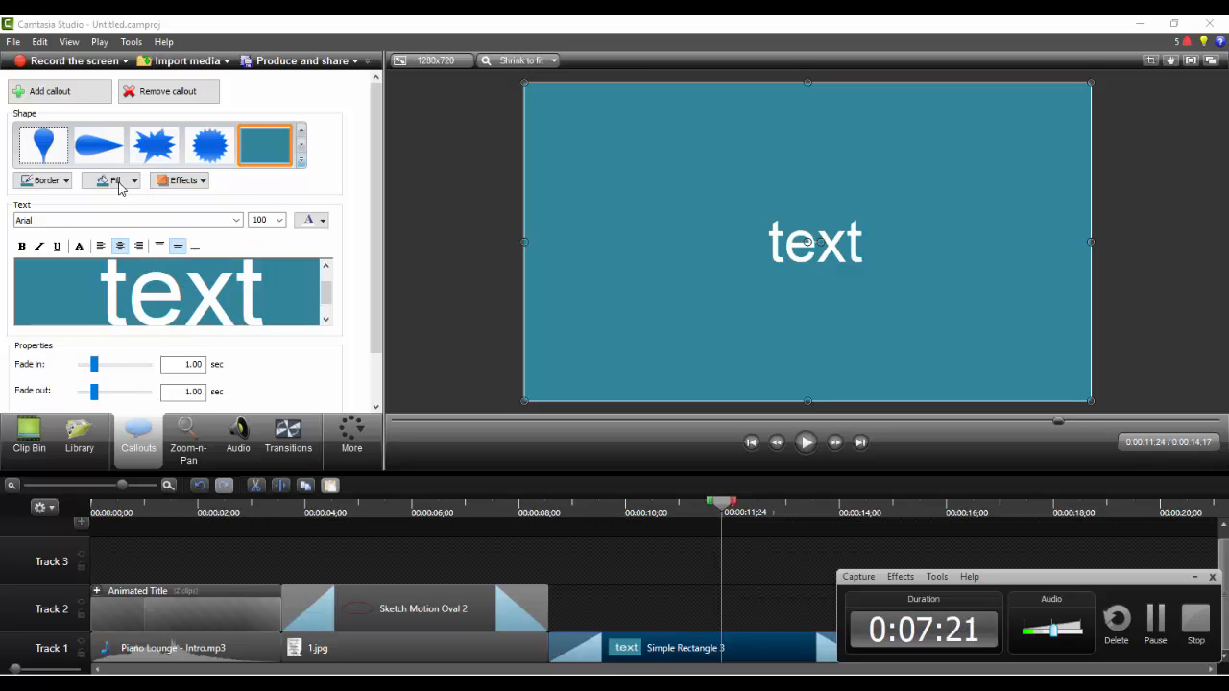
pyautogui.click(111, 189)
pyautogui.click(120, 270)
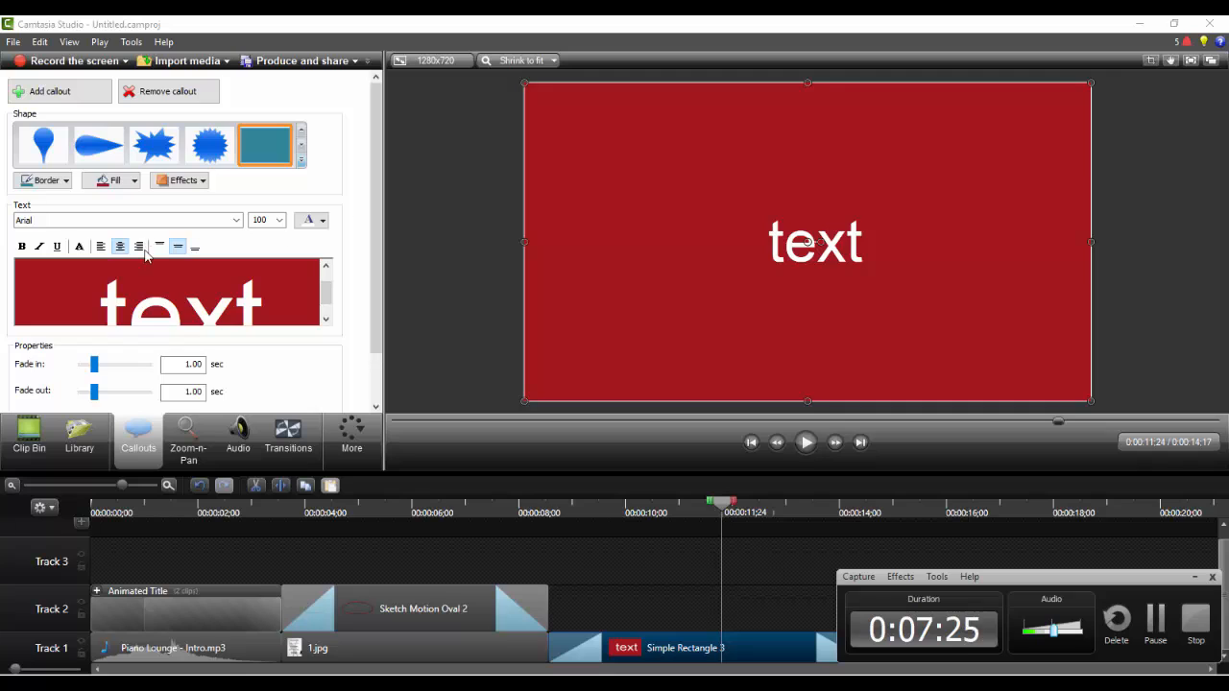
# - Set the red rectangle callout's fade-in to 0.27 sec and move its clip to Track 3, starting just before 1.jpg ends
pyautogui.click(188, 365)
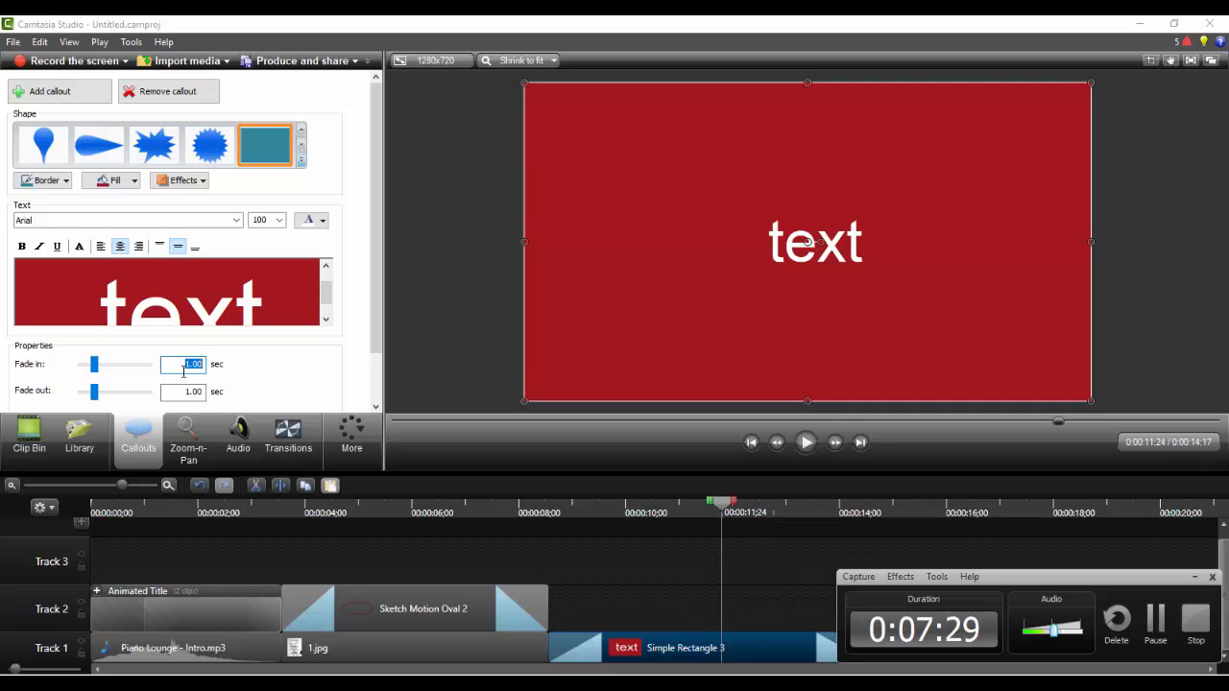
pyautogui.write('.27')
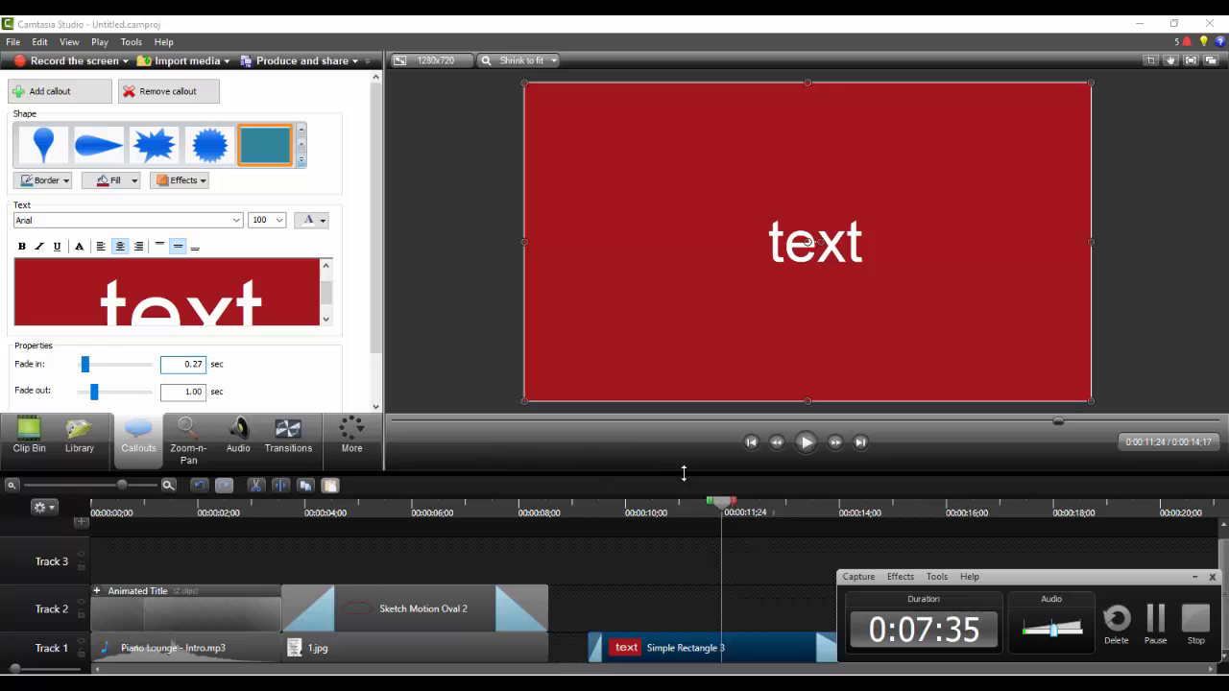
pyautogui.click(1190, 577)
pyautogui.moveTo(787, 650); pyautogui.dragTo(721, 572)
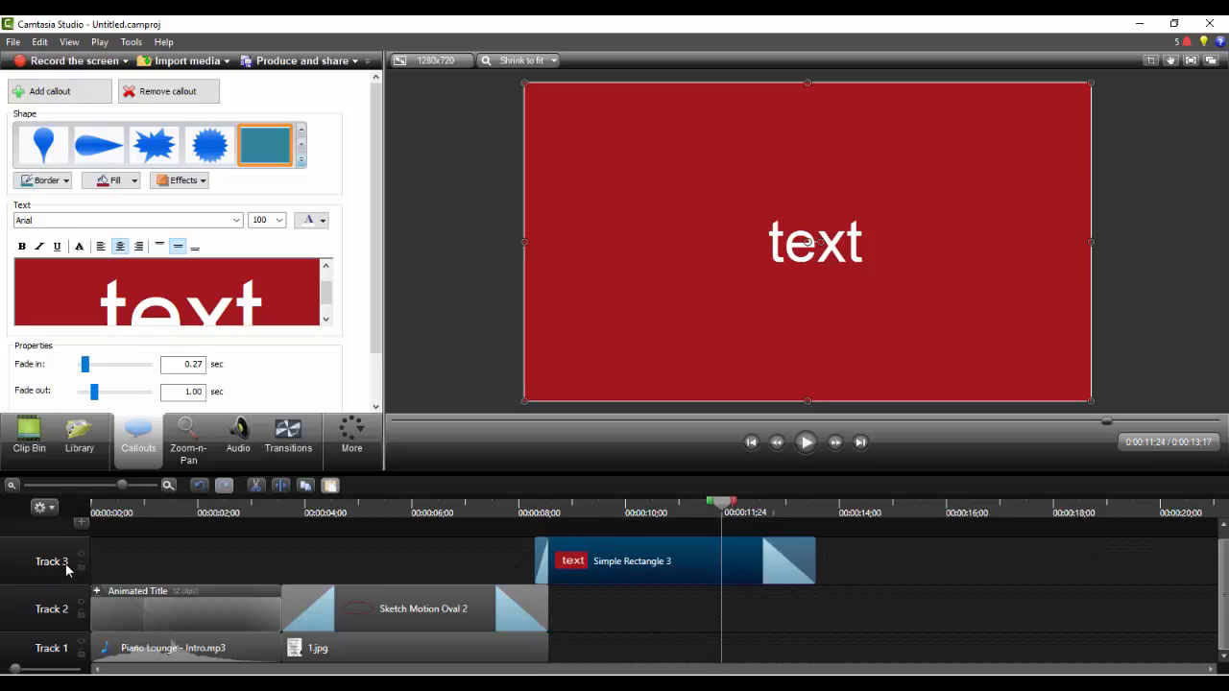
# - Reposition the Simple Rectangle clip on Track 3 so that its beginning slightly overlaps the end of 1.jpg
pyautogui.moveTo(572, 572); pyautogui.dragTo(482, 567)
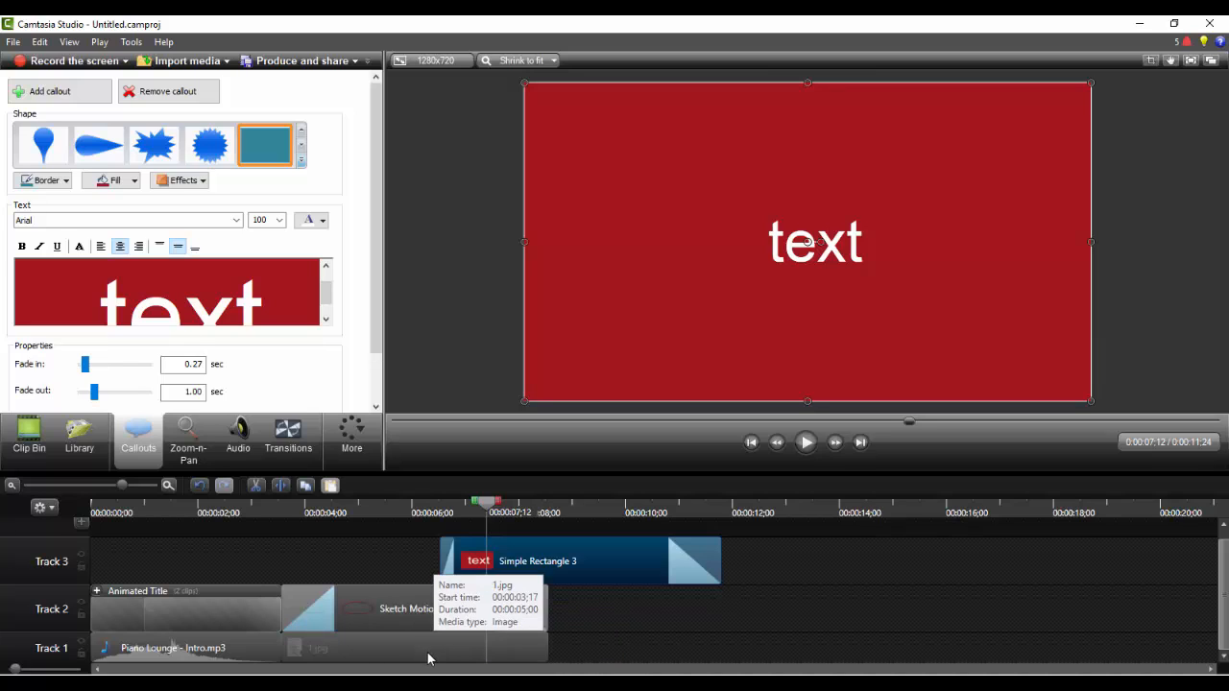
pyautogui.moveTo(510, 565); pyautogui.dragTo(573, 552)
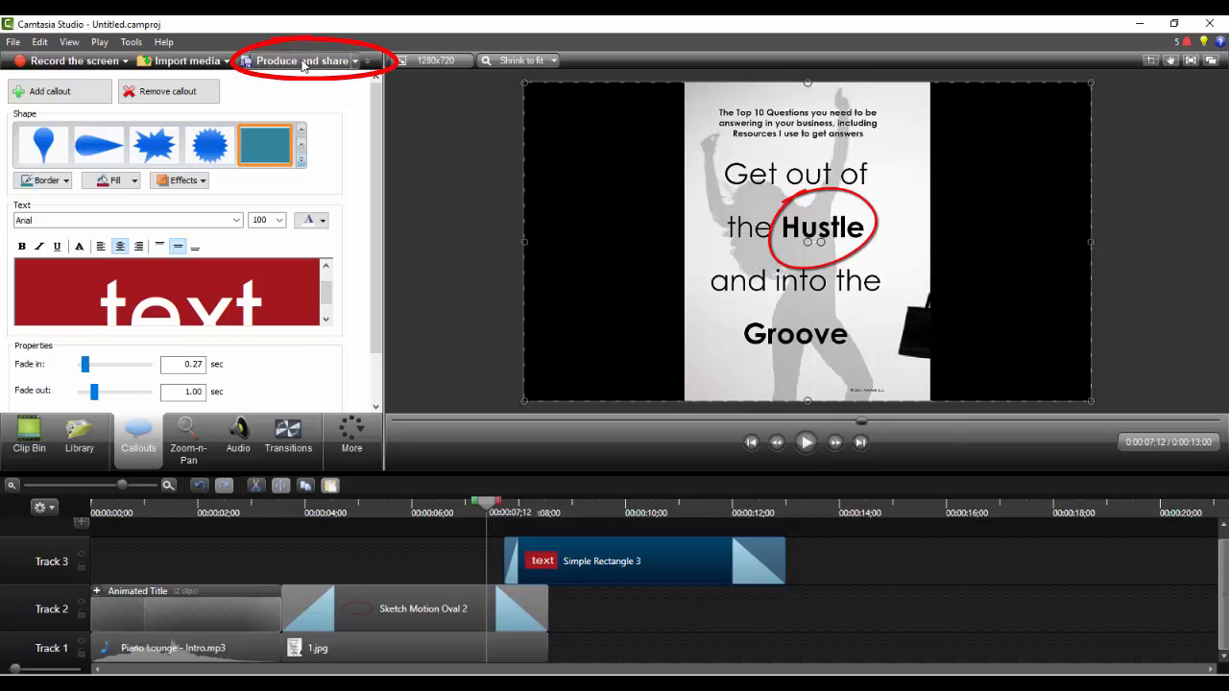
# - Open the Production Wizard, examine the available production and sharing presets, and close it without producing the video
pyautogui.click(13, 43)
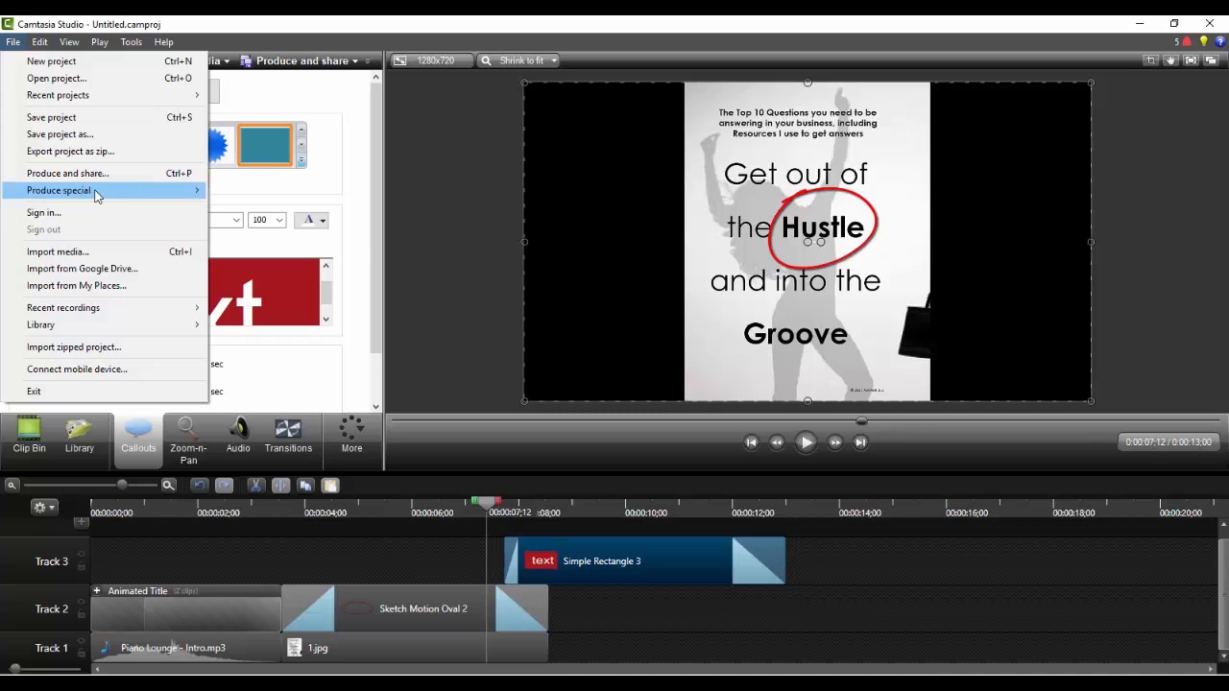
pyautogui.moveTo(97, 195)
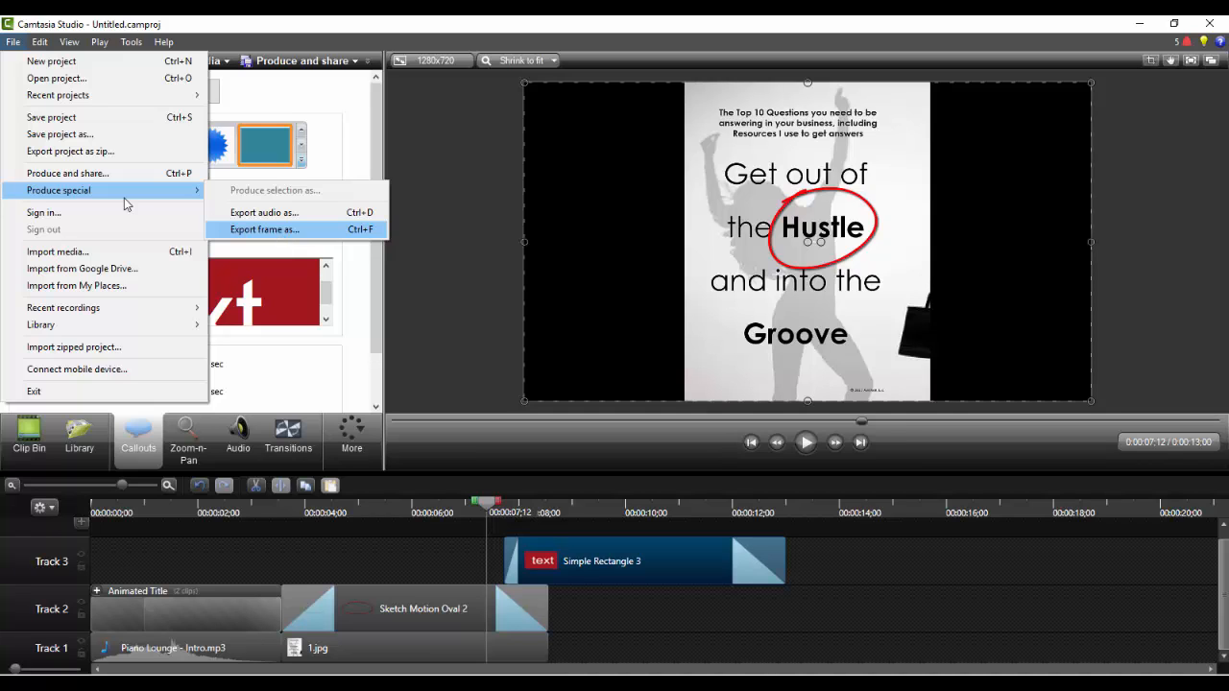
pyautogui.click(108, 174)
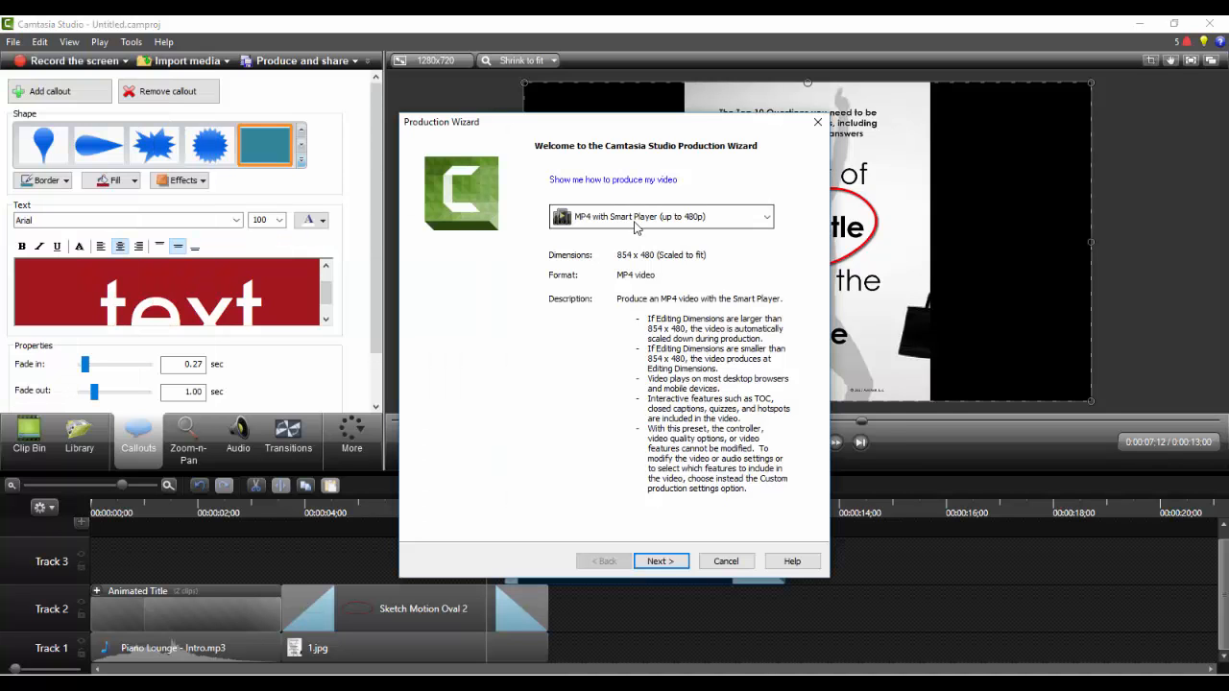
pyautogui.click(701, 219)
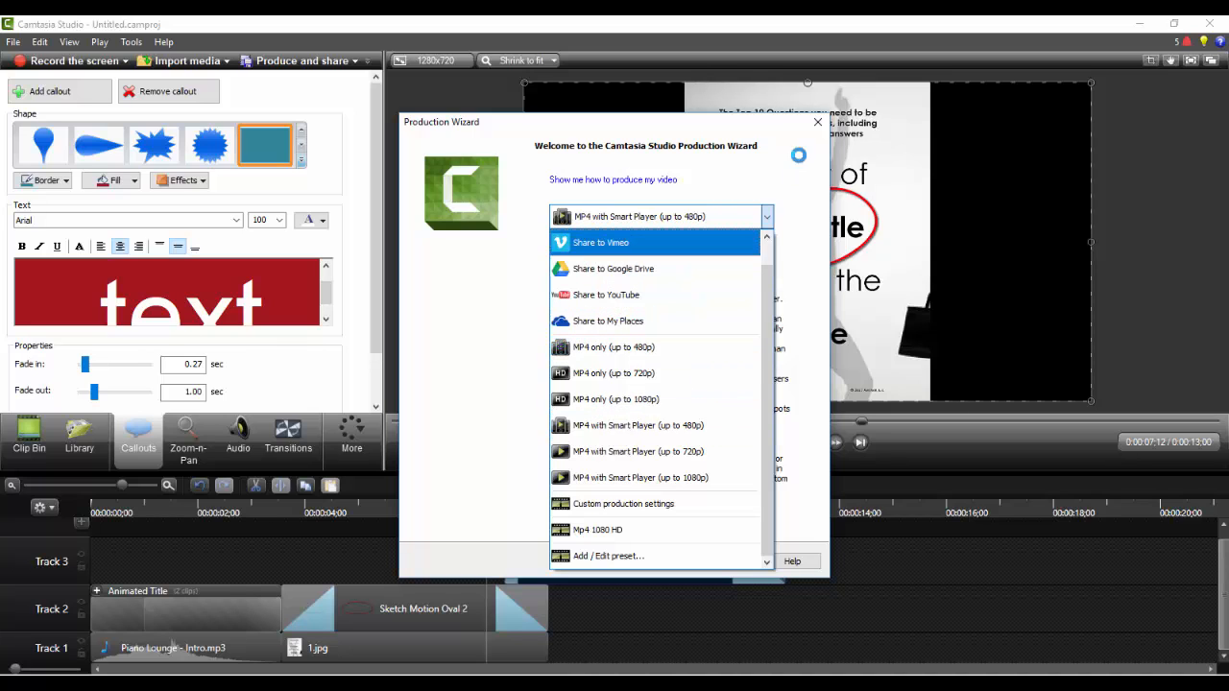
pyautogui.click(817, 122)
pyautogui.click(817, 122)
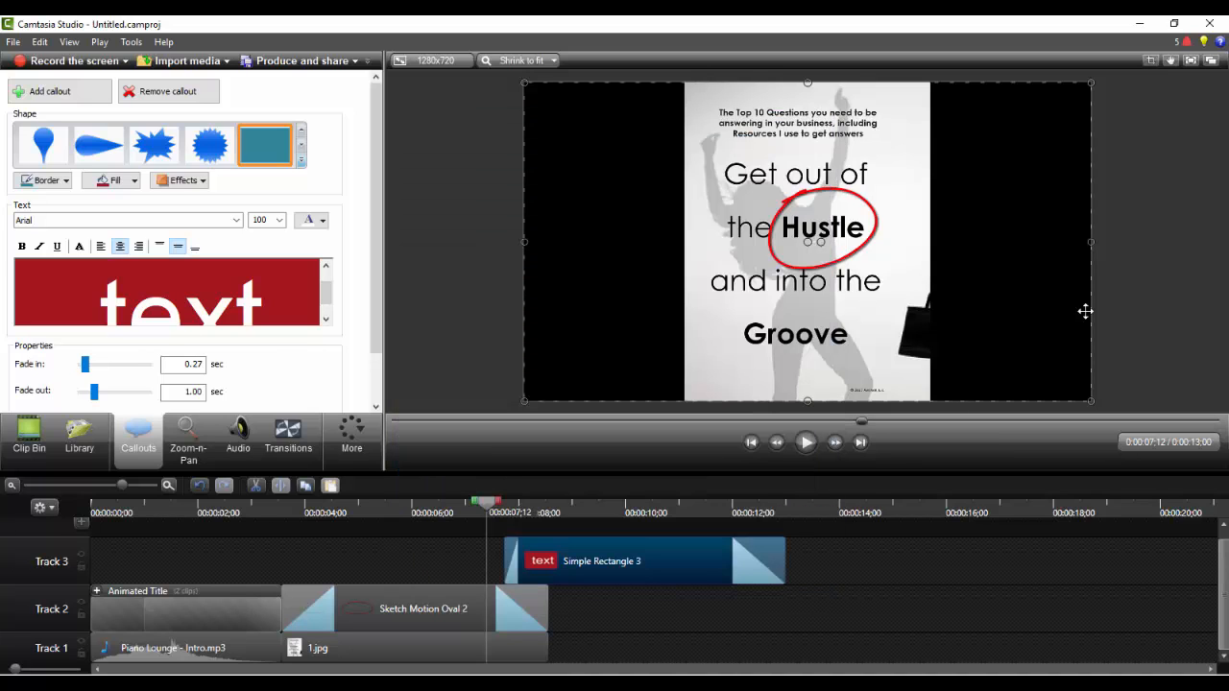
# - Deselect the callout and preview the video from the beginning in full screen, returning to the editor and stopping playback
pyautogui.click(1158, 278)
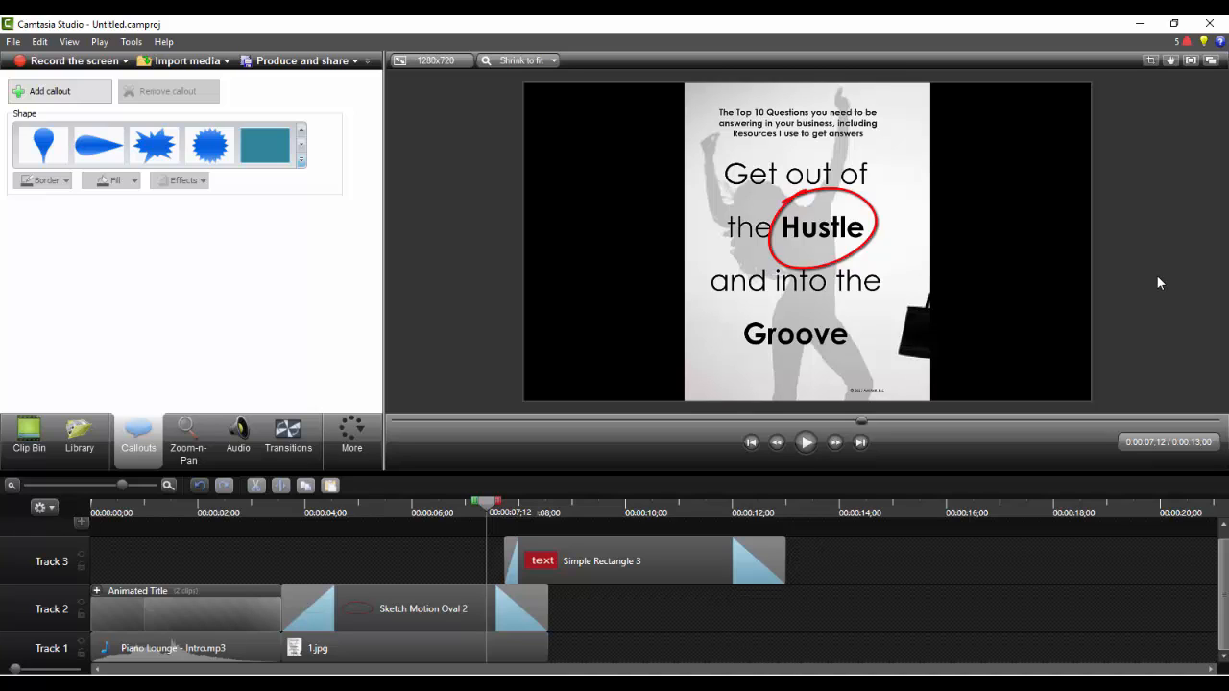
pyautogui.click(394, 419)
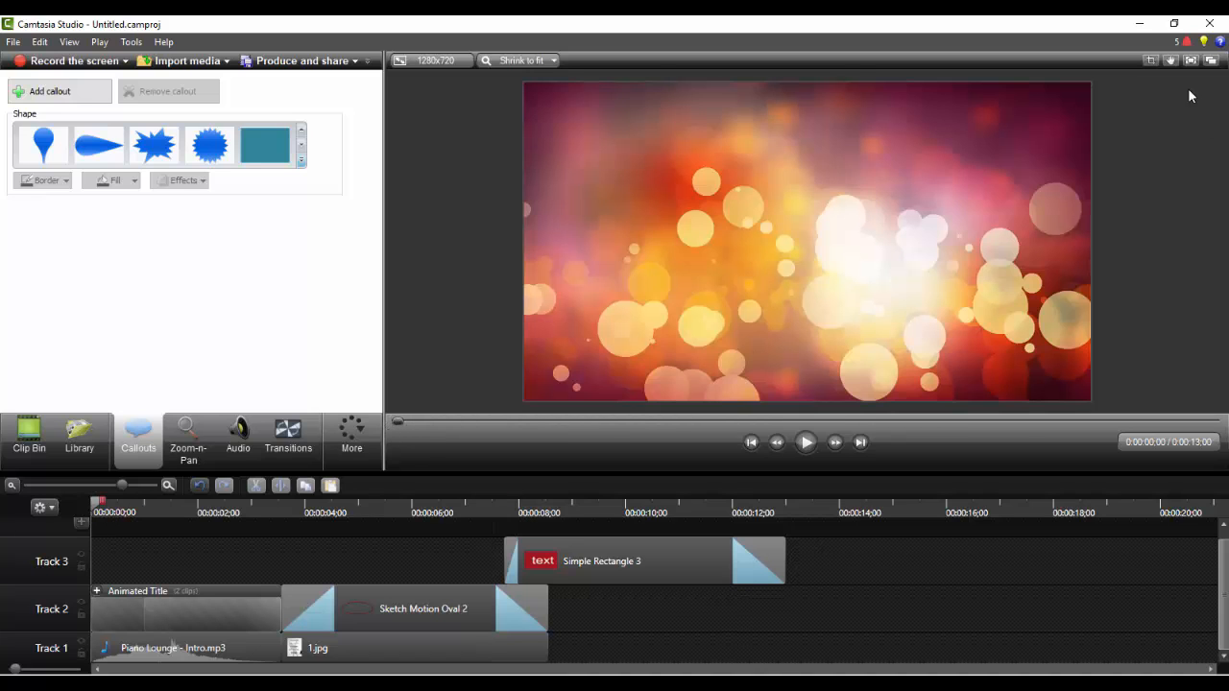
pyautogui.click(1190, 61)
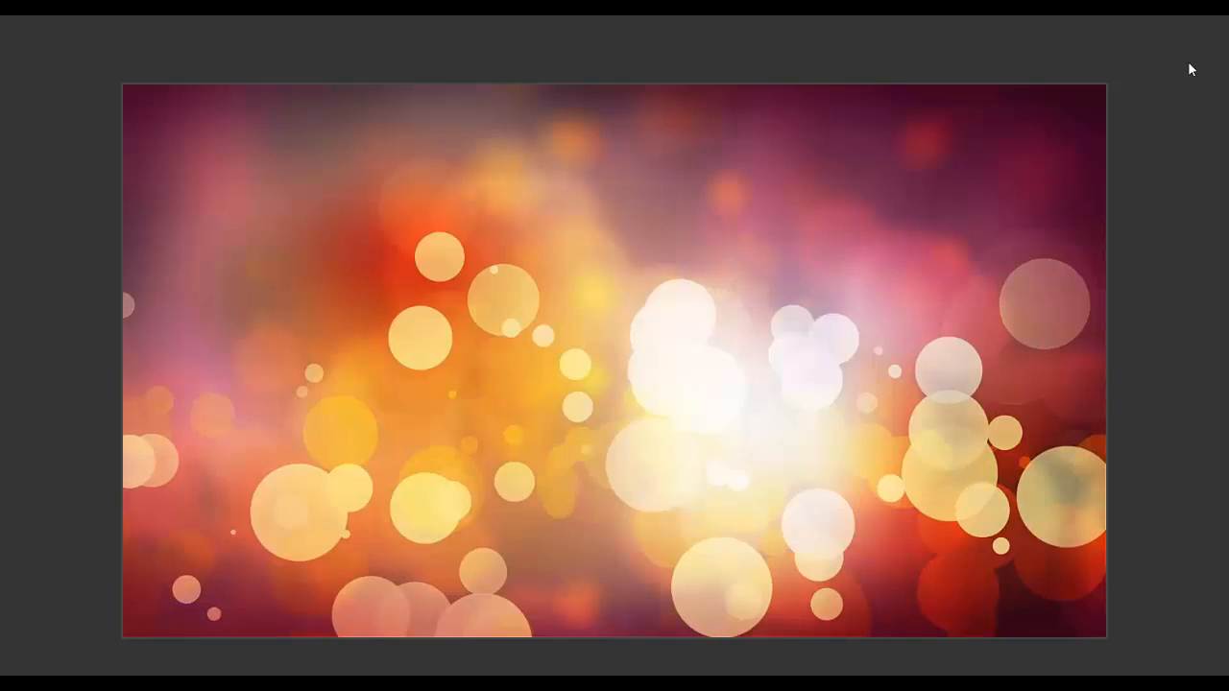
pyautogui.press('Escape')
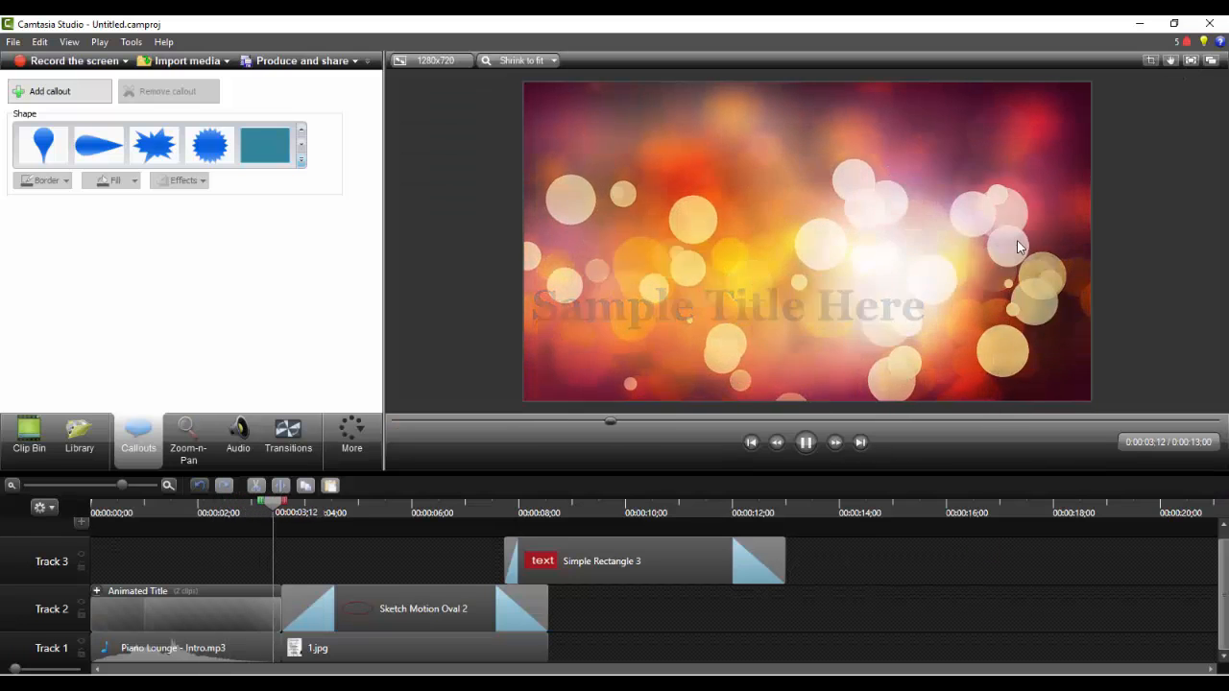
pyautogui.click(808, 443)
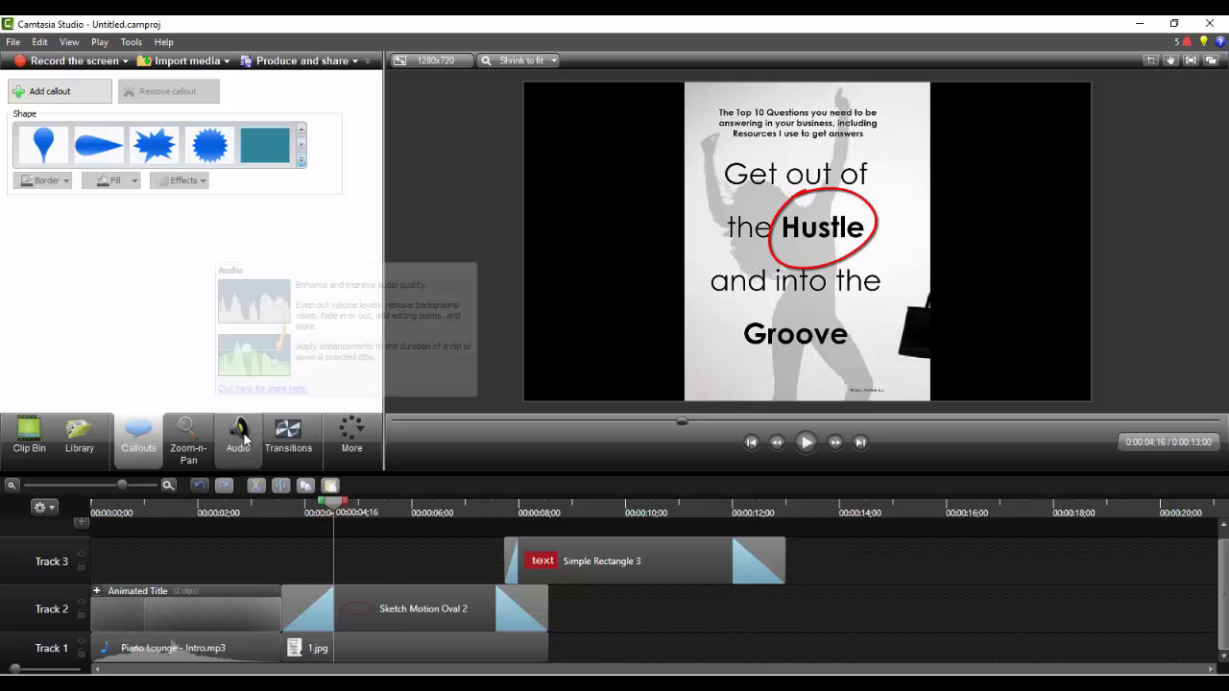
# - Add a Circle stretch transition to the start of 1.jpg on Track 1 and play back that part of the video
pyautogui.click(287, 440)
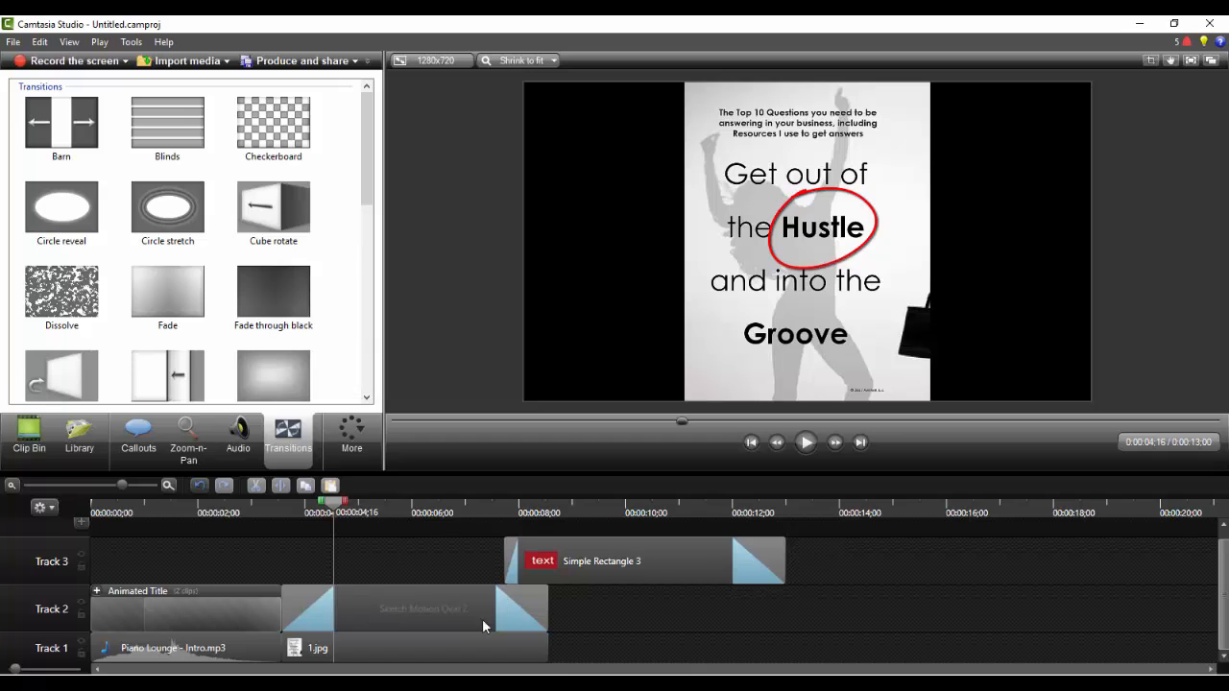
pyautogui.moveTo(183, 235); pyautogui.dragTo(293, 648)
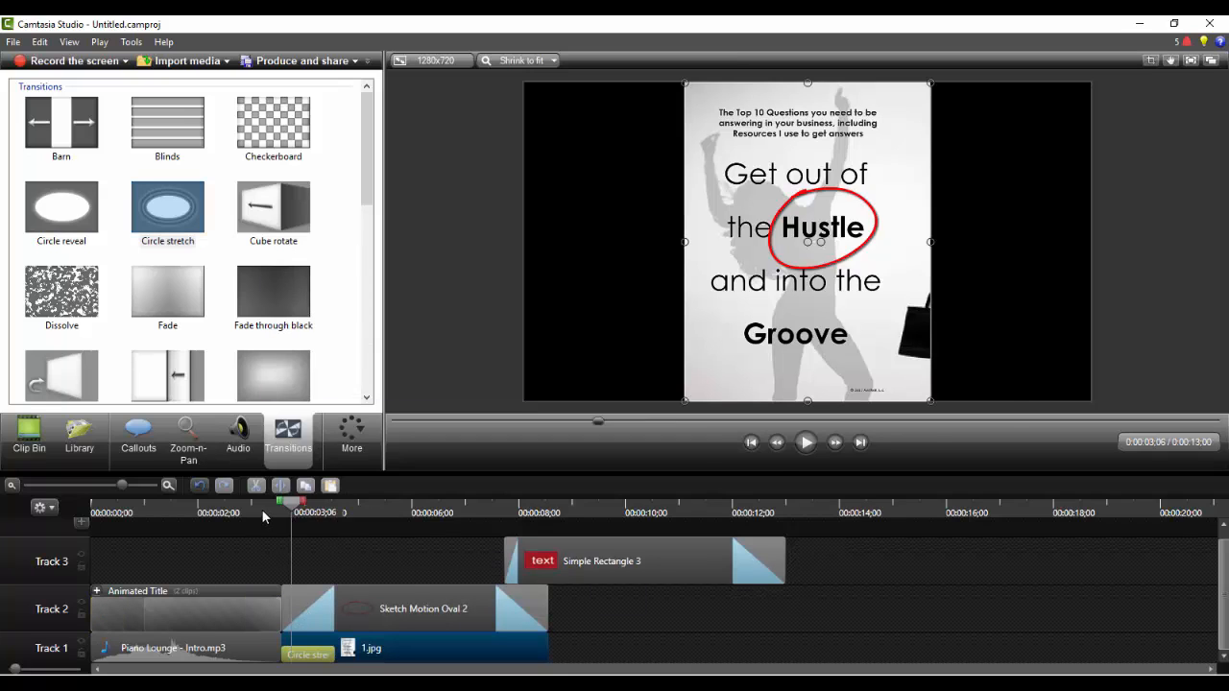
pyautogui.click(261, 509)
pyautogui.click(806, 443)
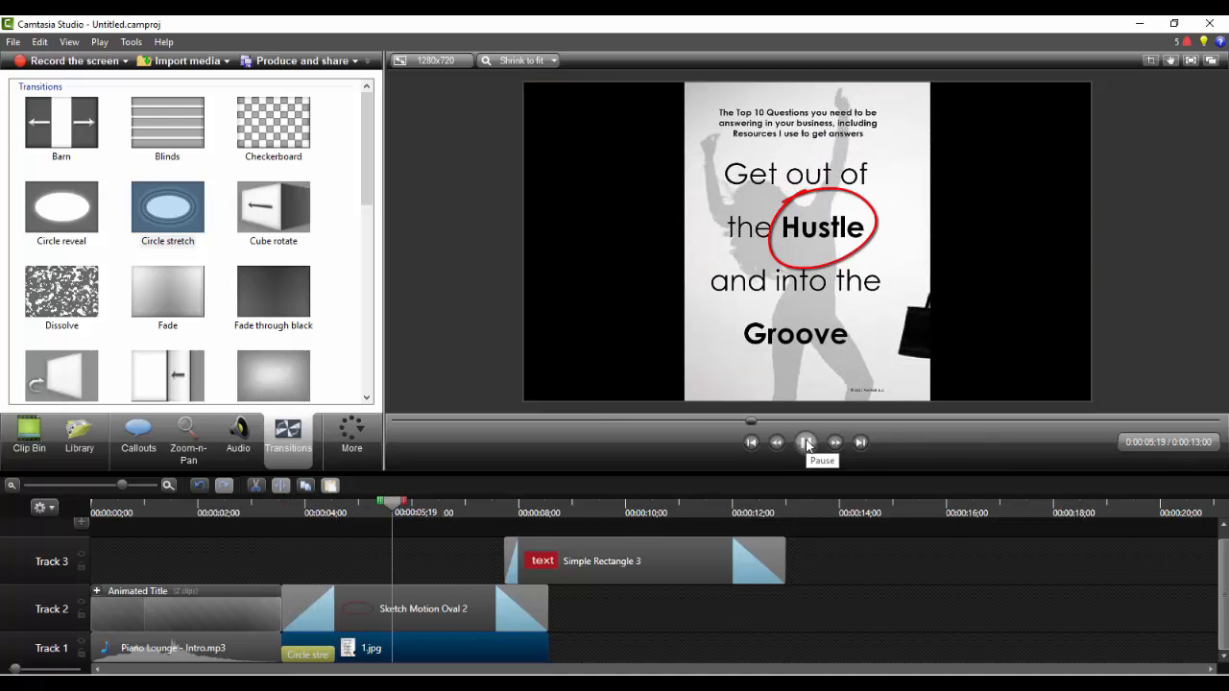
pyautogui.click(807, 443)
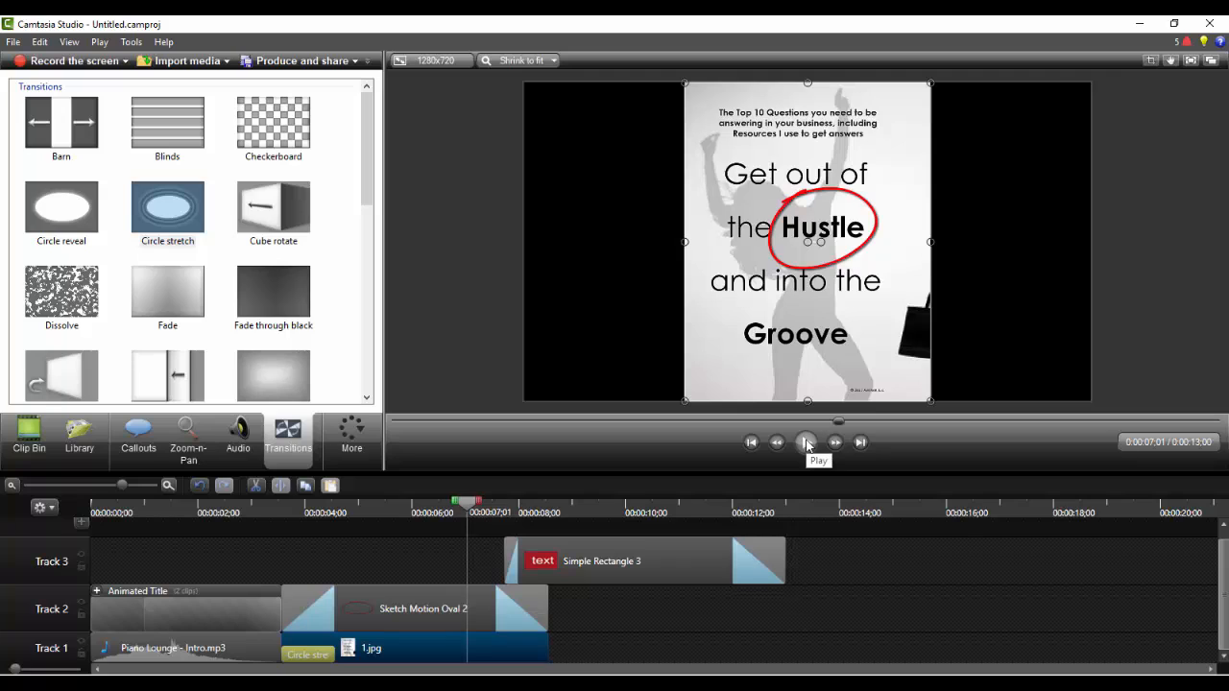